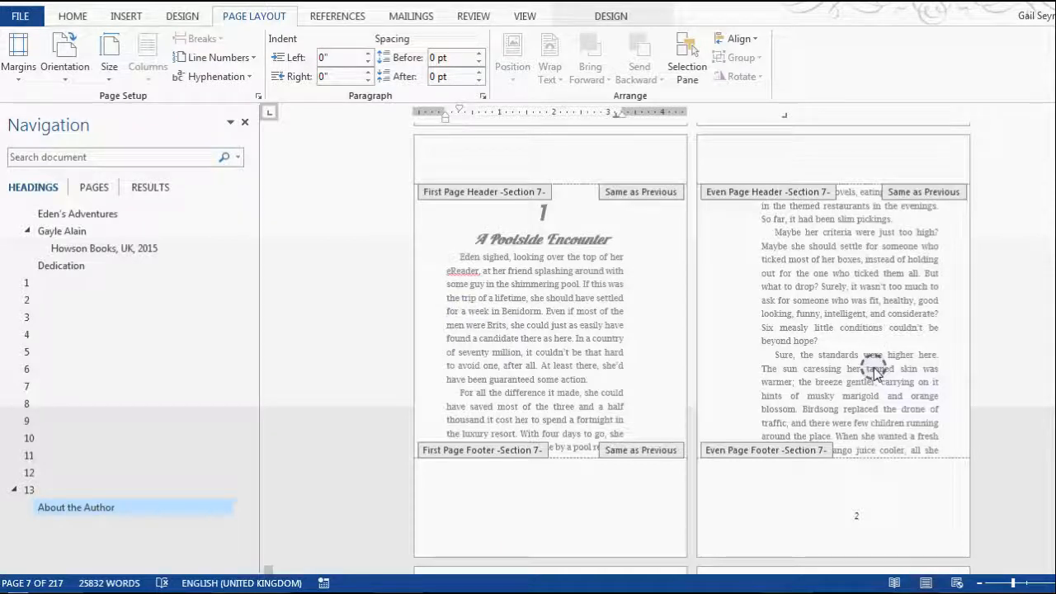
Step: Unlink the Section 7 even page header from the previous section
scroll(733, 381, "down", 5)
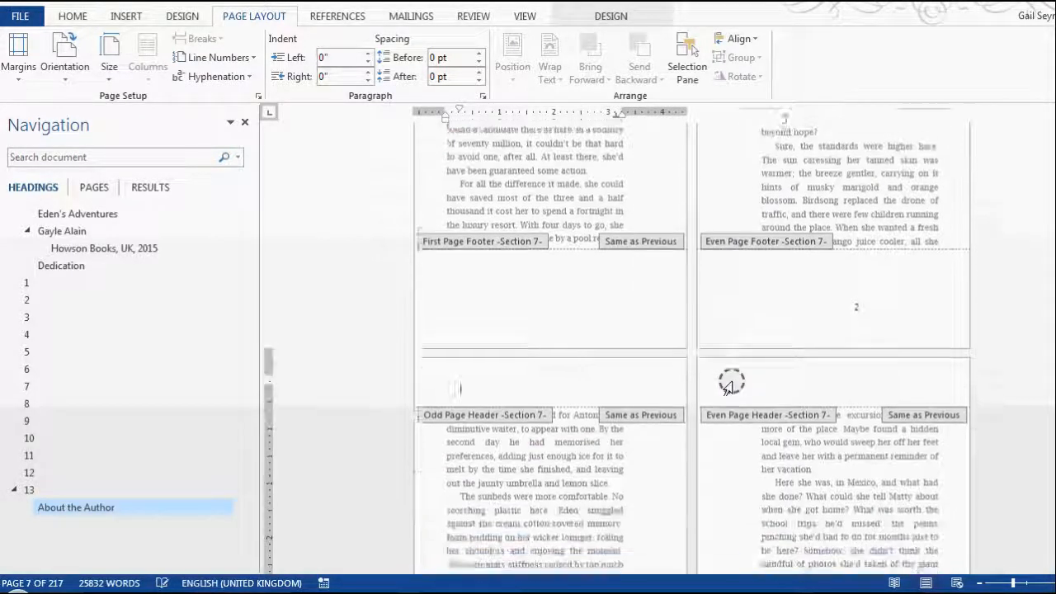
scroll(729, 383, "down", 4)
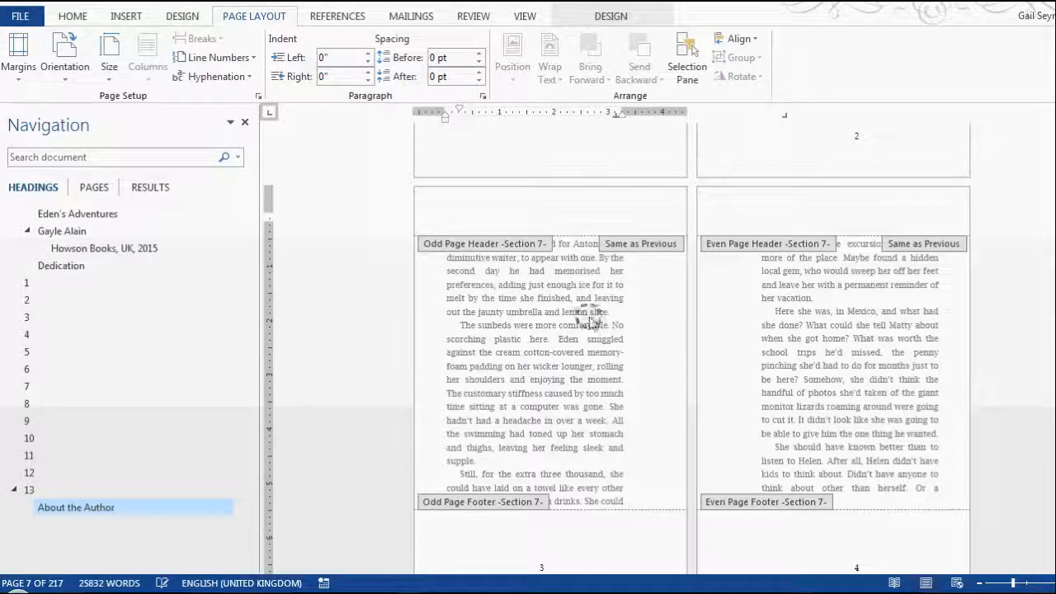
scroll(707, 377, "down", 10)
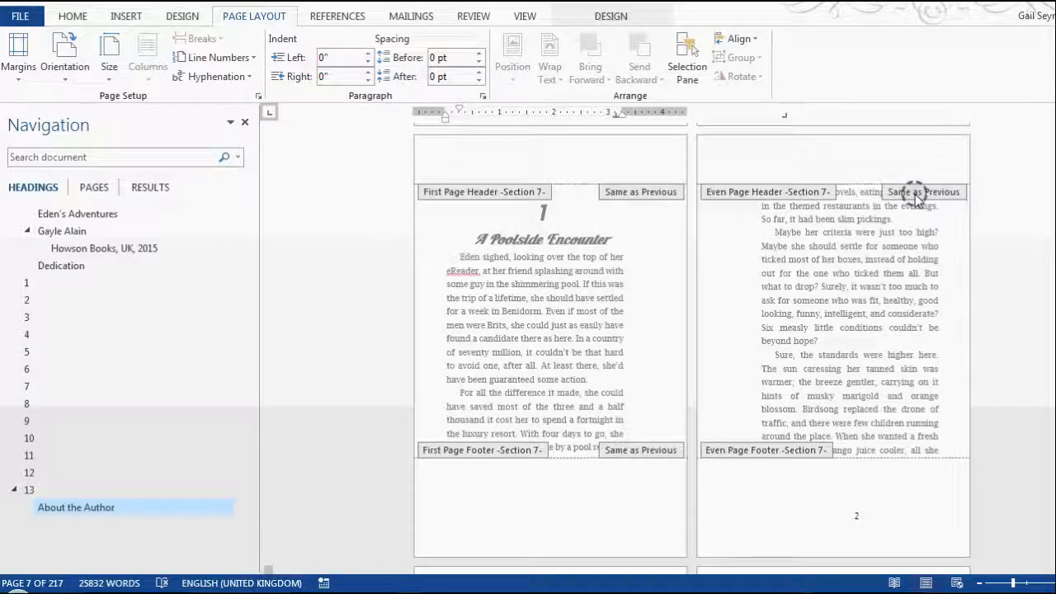
left_click(800, 156)
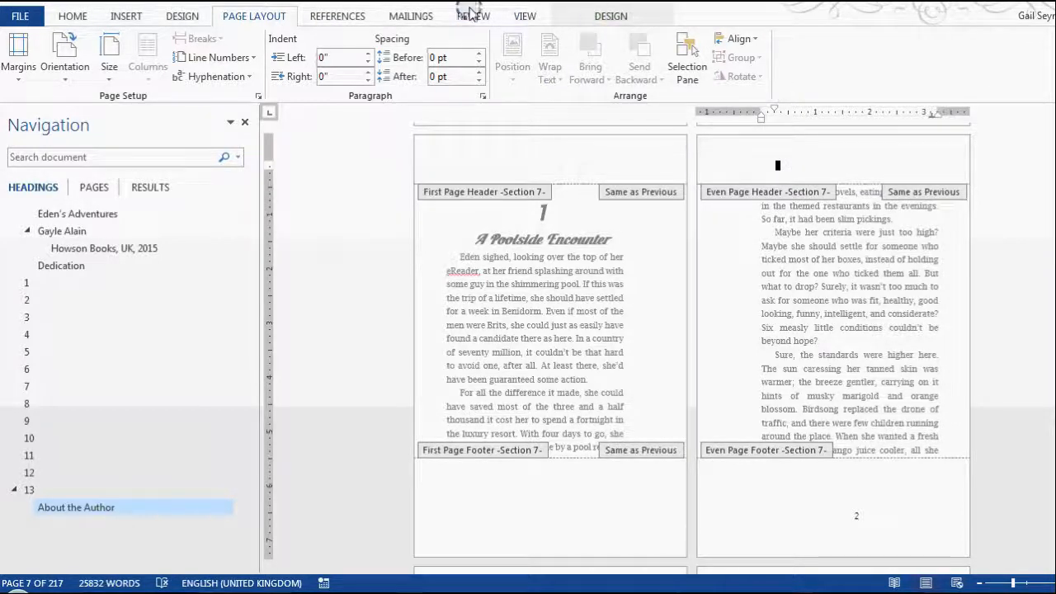
left_click(609, 16)
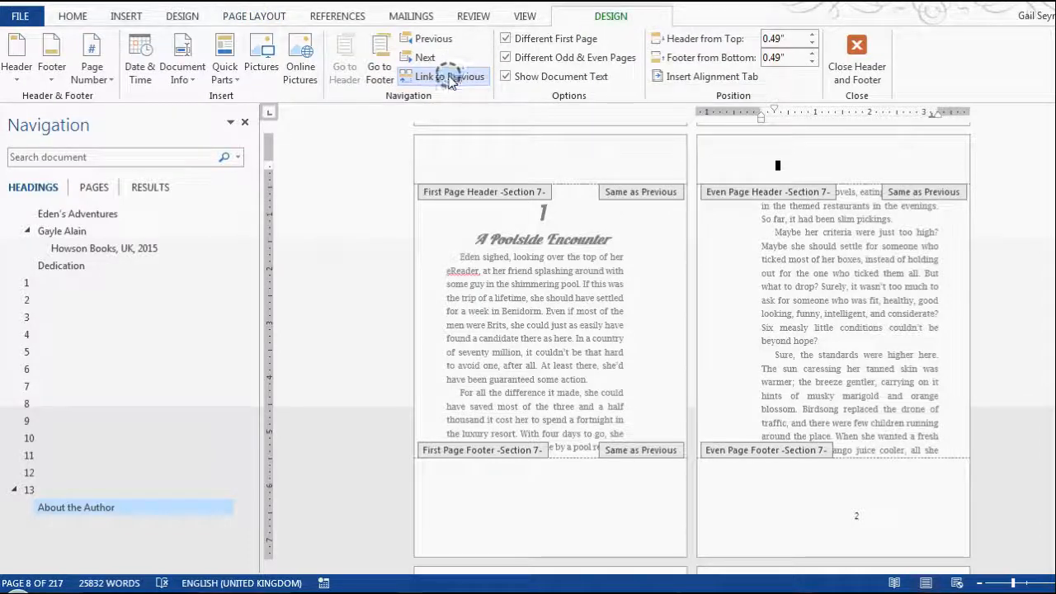
left_click(453, 77)
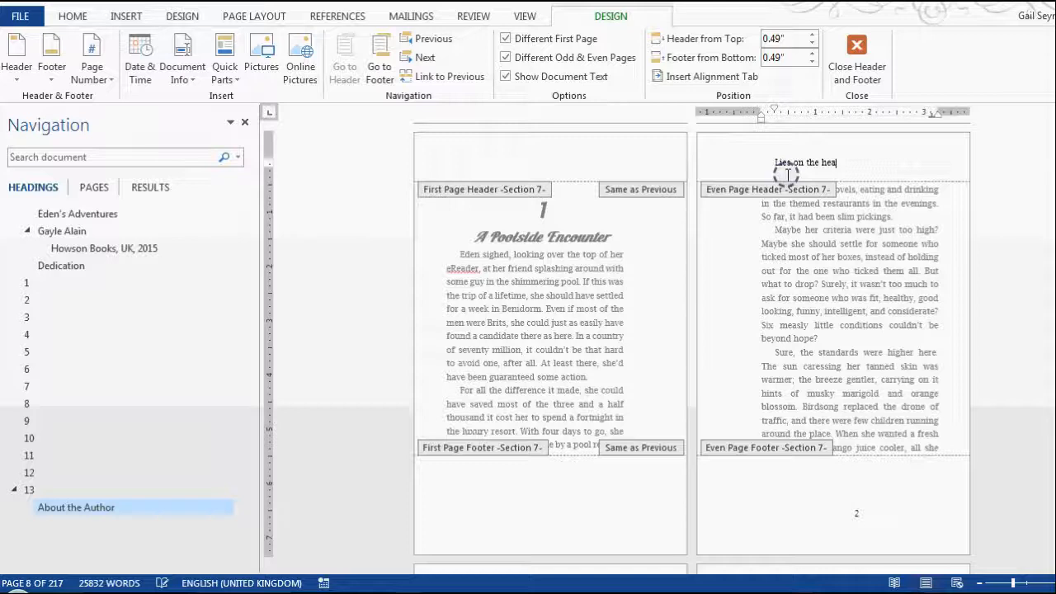
Step: Complete the even page header text as "Lies on the Beach" and remove its first-line indent
key("BackSpace")
key("BackSpace")
key("BackSpace")
type("Beach")
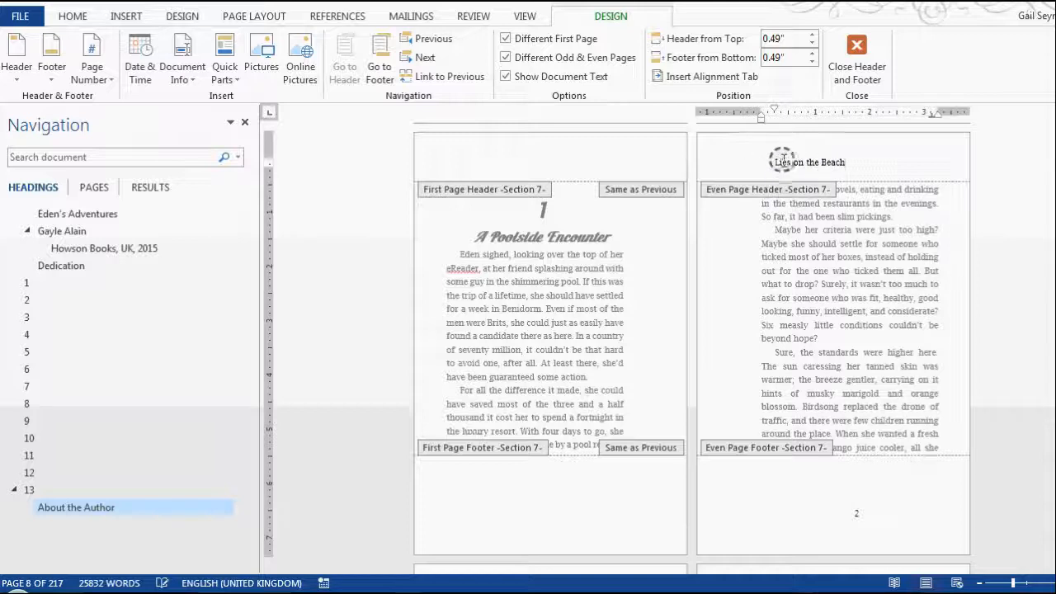
mouse_move(772, 112)
left_mouse_down()
mouse_move(731, 108)
mouse_move(758, 110)
left_mouse_up()
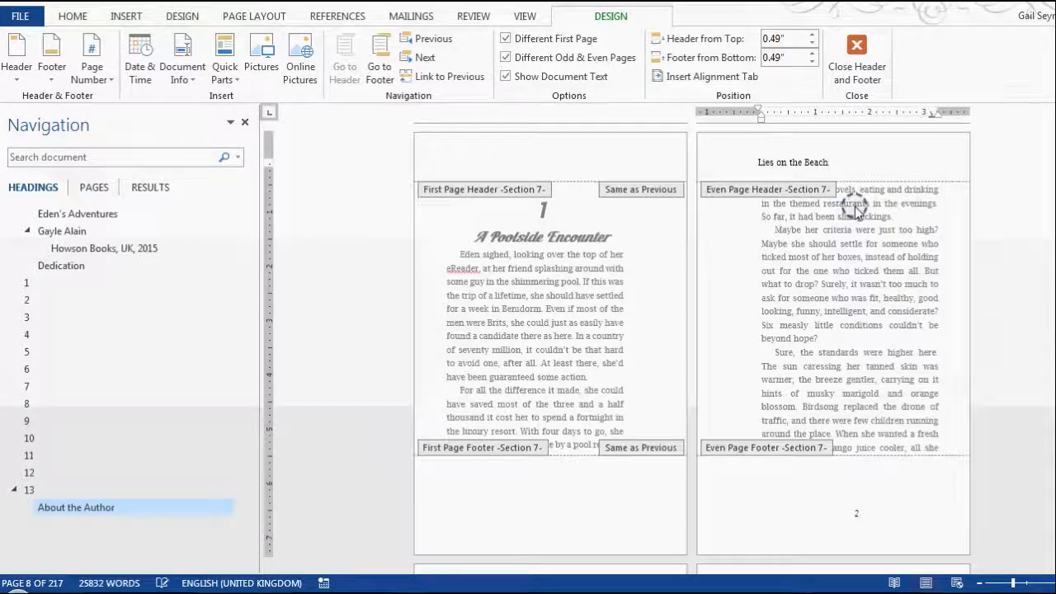
Step: Unlink the Section 7 odd page header from the previous section, keeping the even page header unlinked
scroll(855, 209, "down", 8)
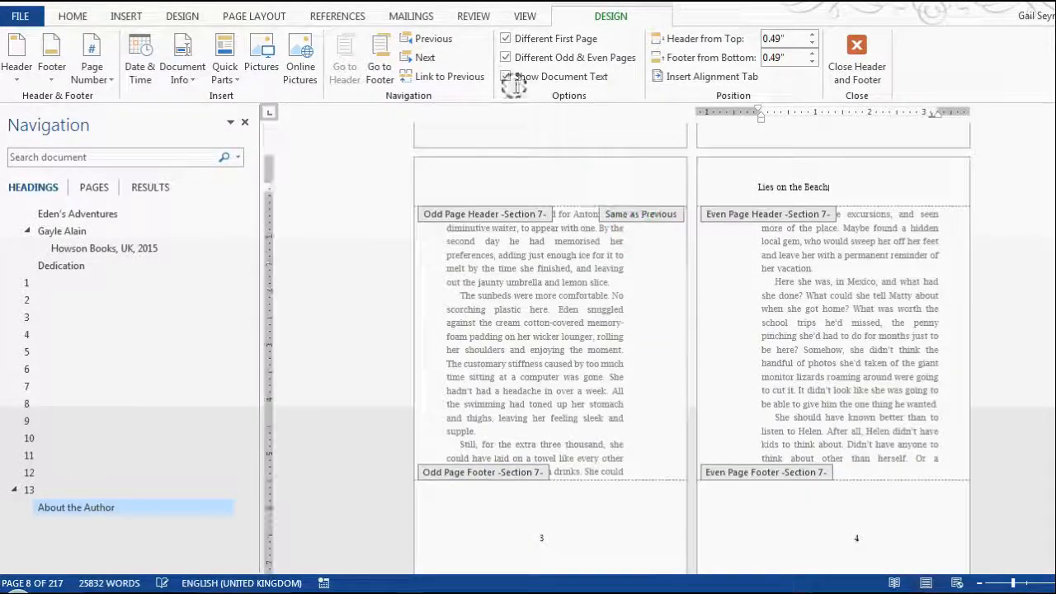
left_click(445, 76)
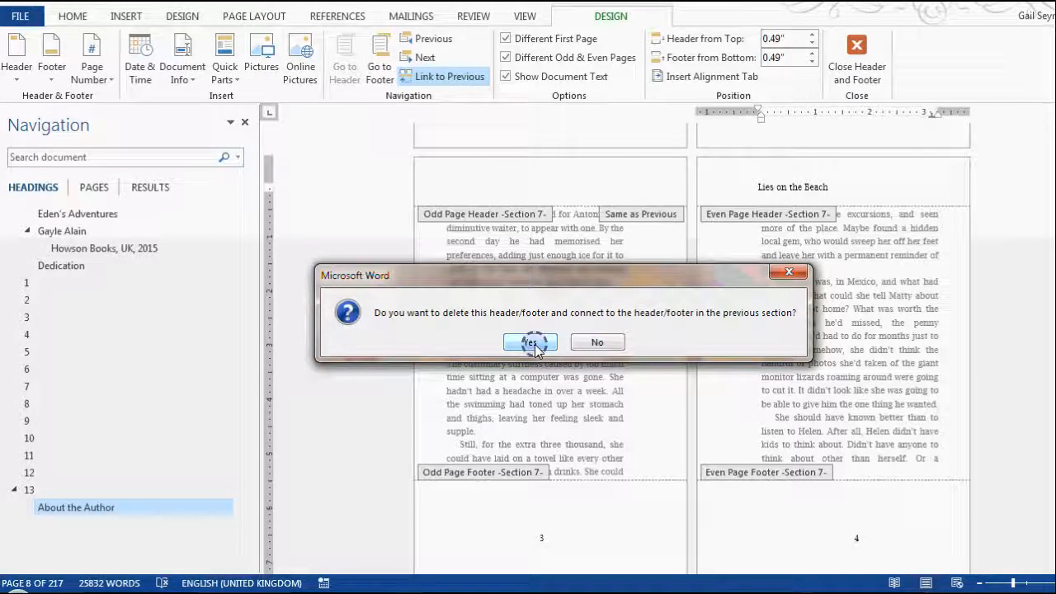
left_click(597, 343)
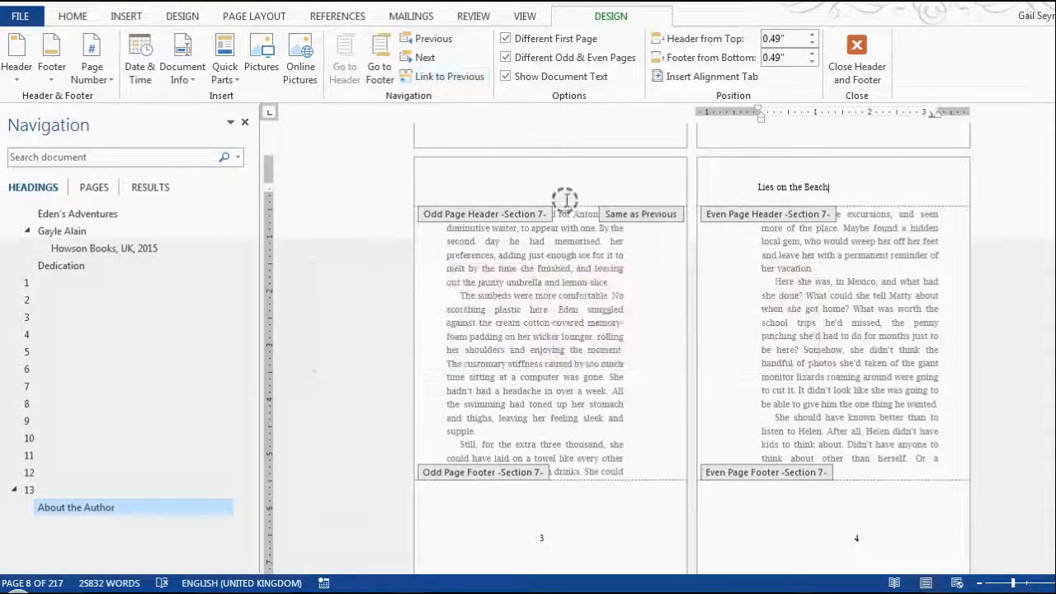
left_click(417, 76)
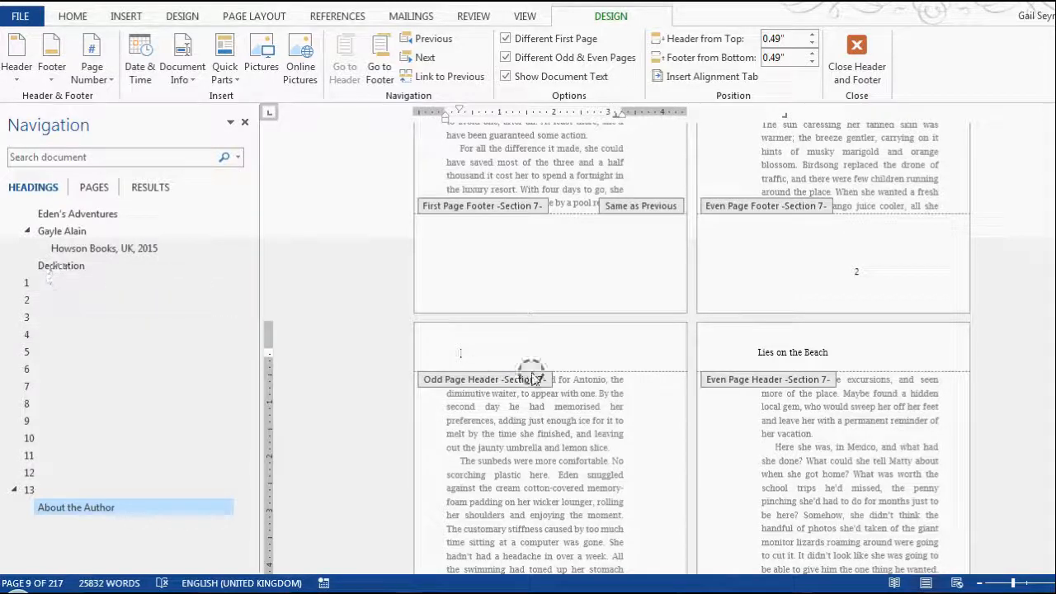
Step: Check which paragraph style is applied to the chapter 1 title "A Poolside Encounter"
scroll(534, 351, "up", 5)
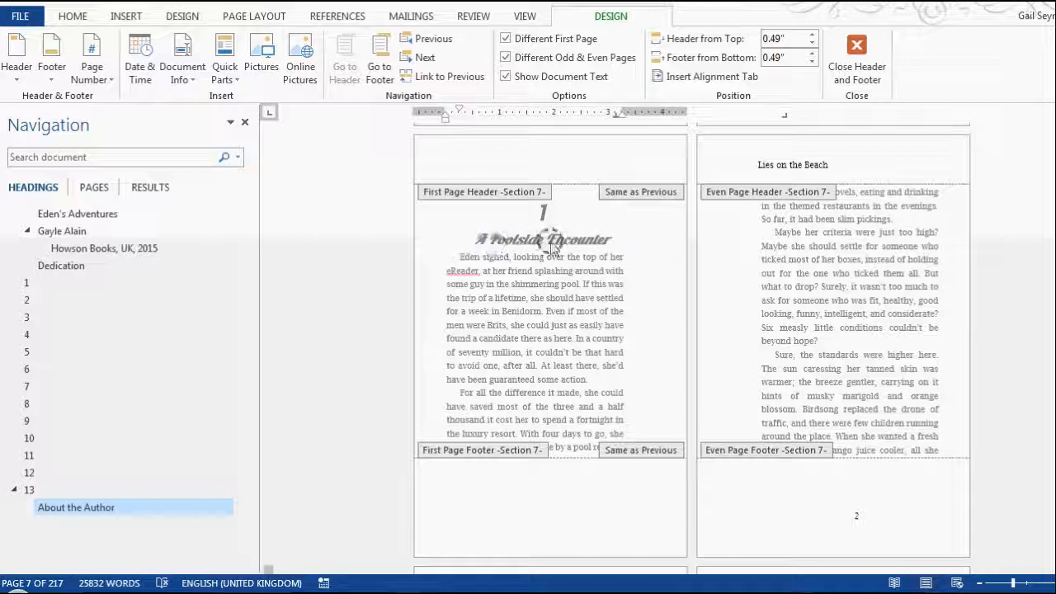
double_click(600, 241)
triple_click(600, 241)
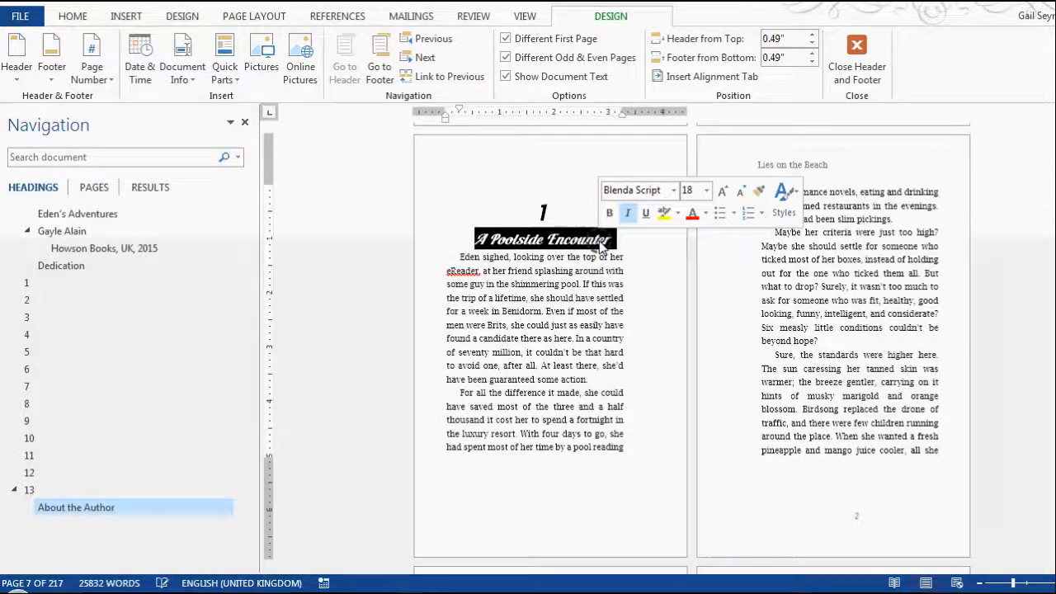
left_click(1012, 78)
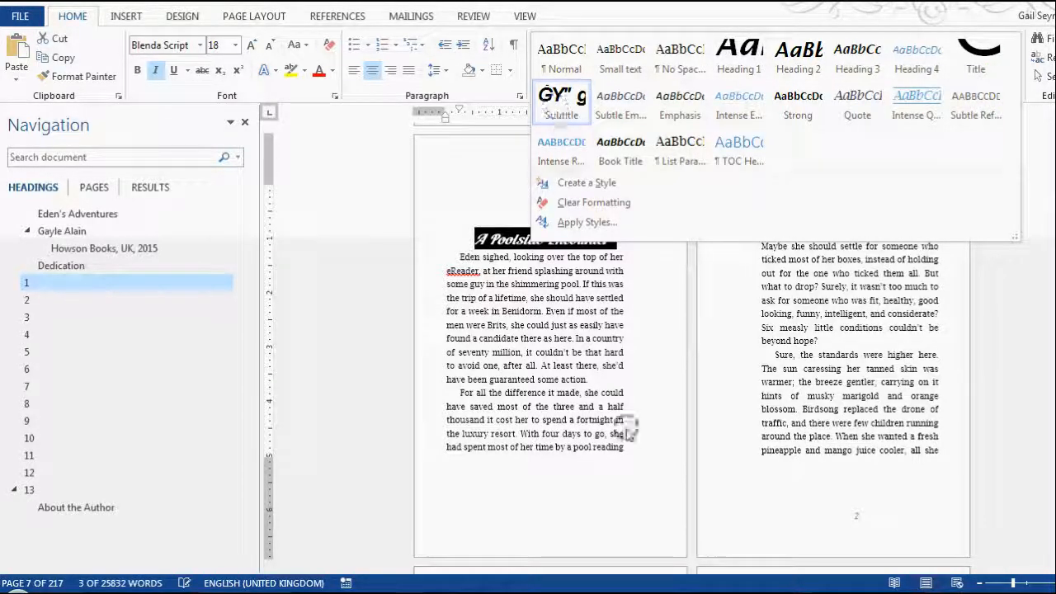
left_click(547, 407)
Step: Insert a StyleRef field based on the Subtitle style into the Section 7 odd page header
scroll(566, 401, "down", 7)
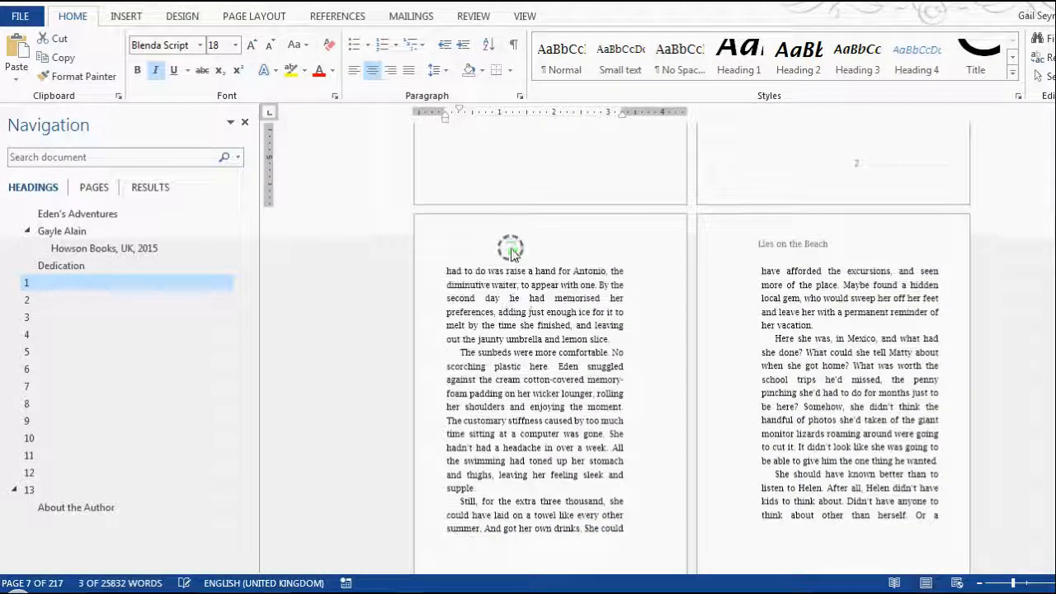
double_click(510, 250)
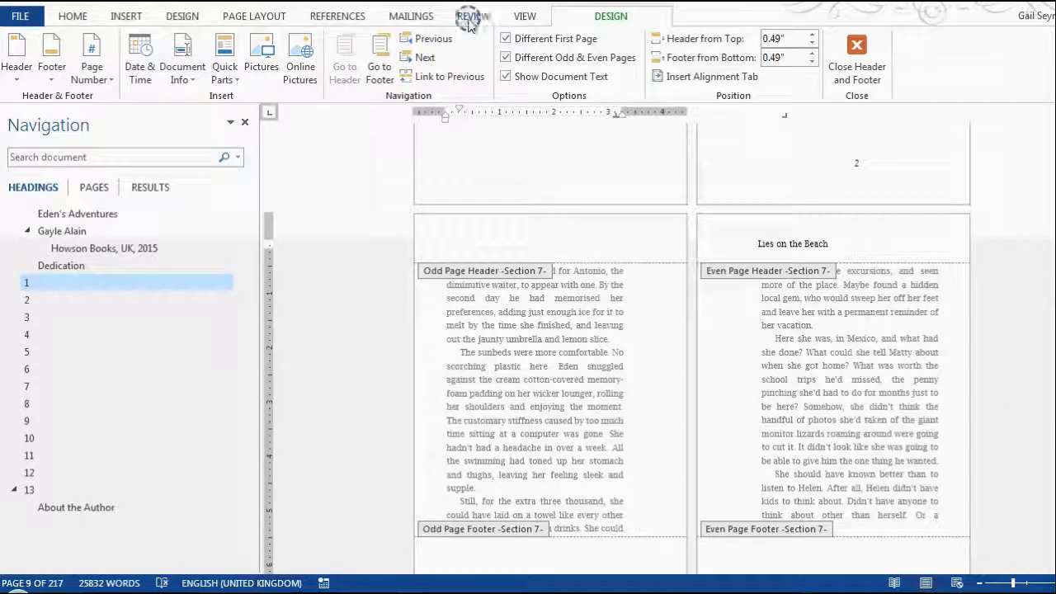
left_click(339, 18)
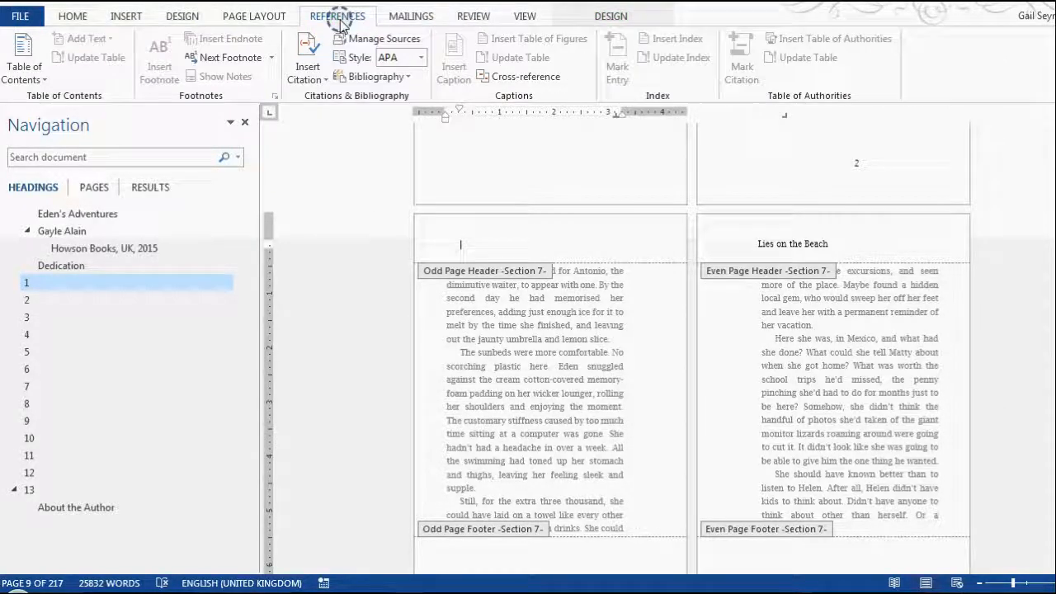
left_click(473, 17)
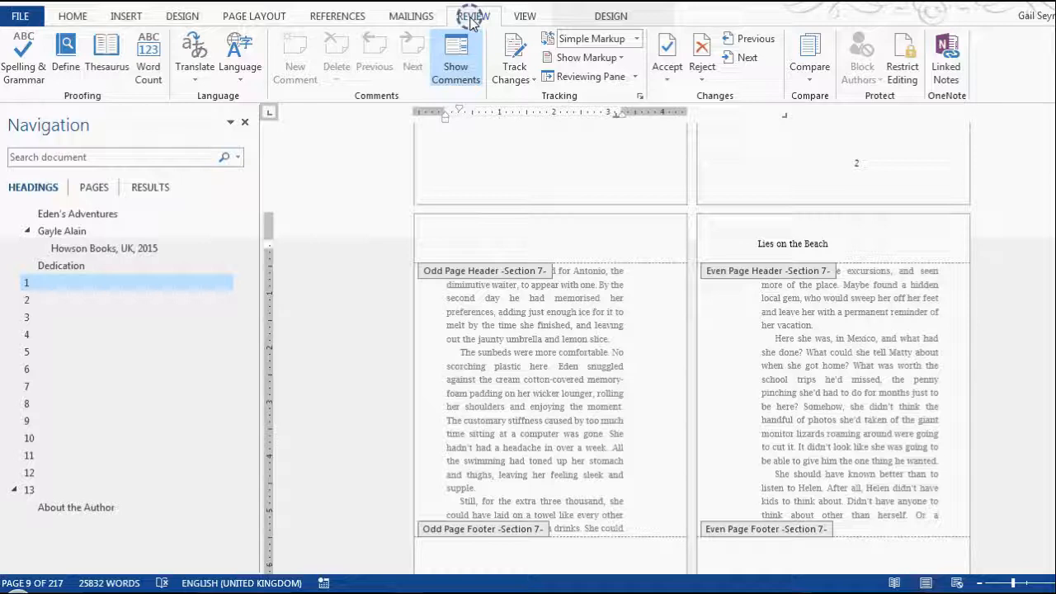
left_click(257, 17)
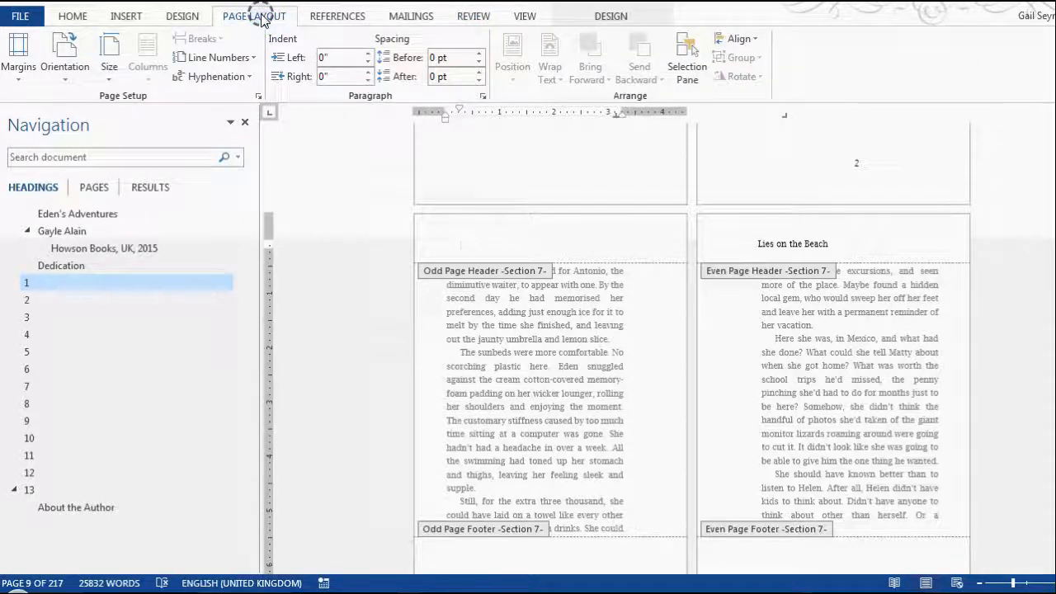
left_click(127, 16)
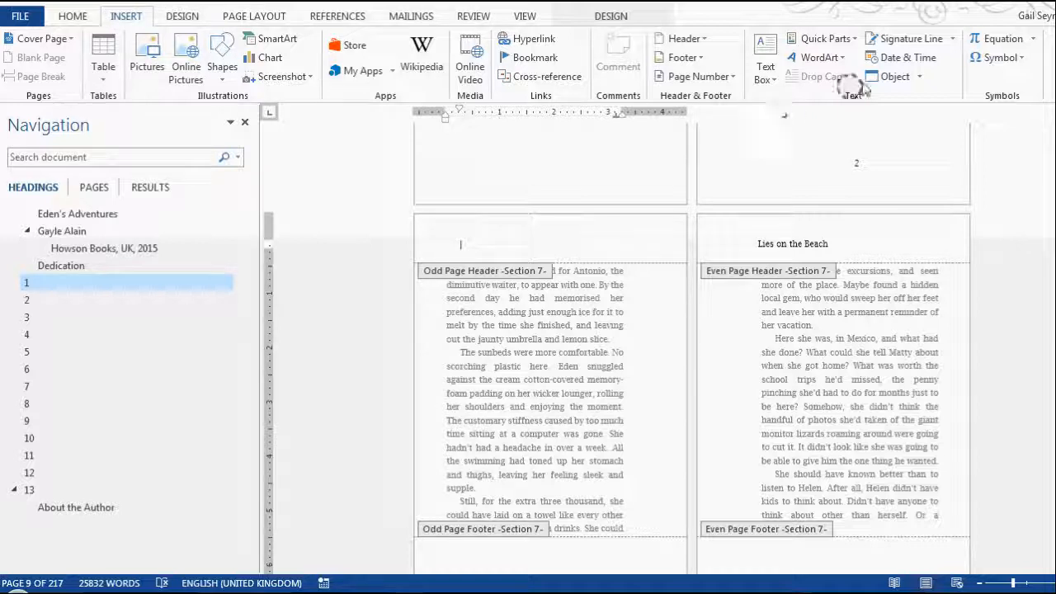
left_click(857, 42)
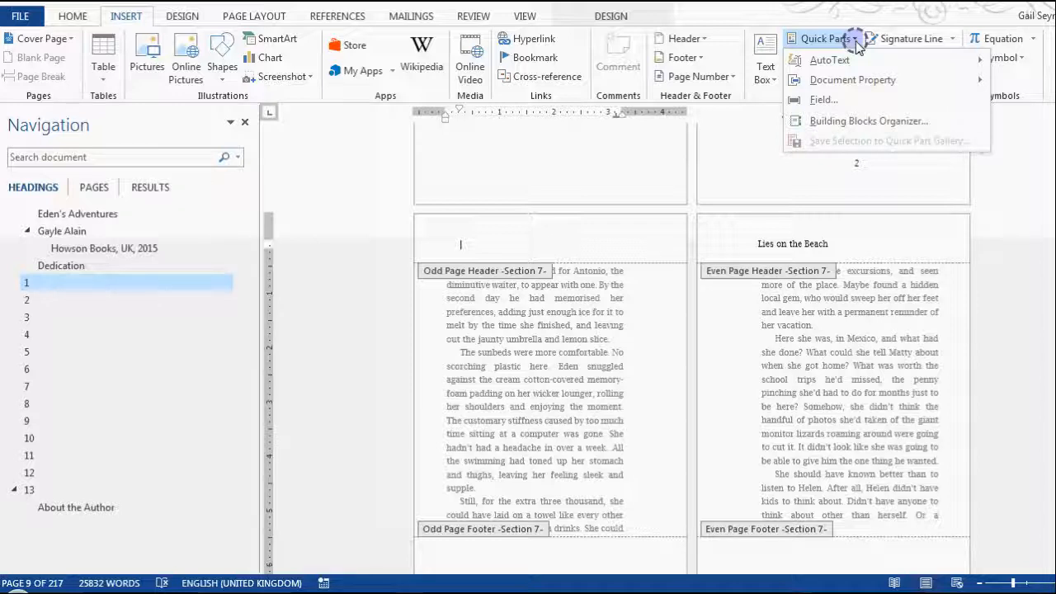
left_click(850, 100)
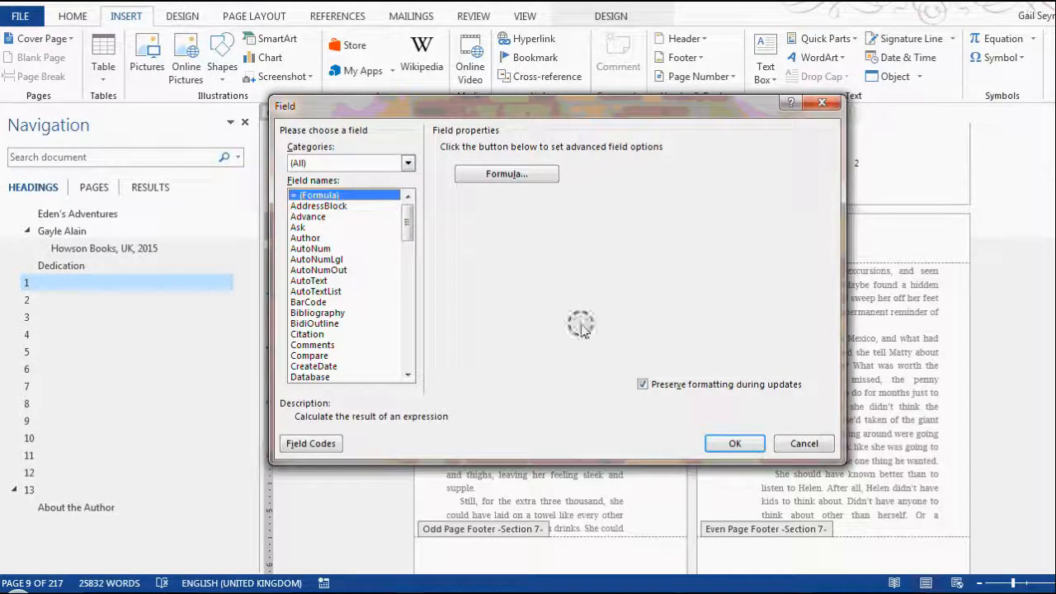
left_click_drag(406, 223, 410, 338)
left_click(305, 313)
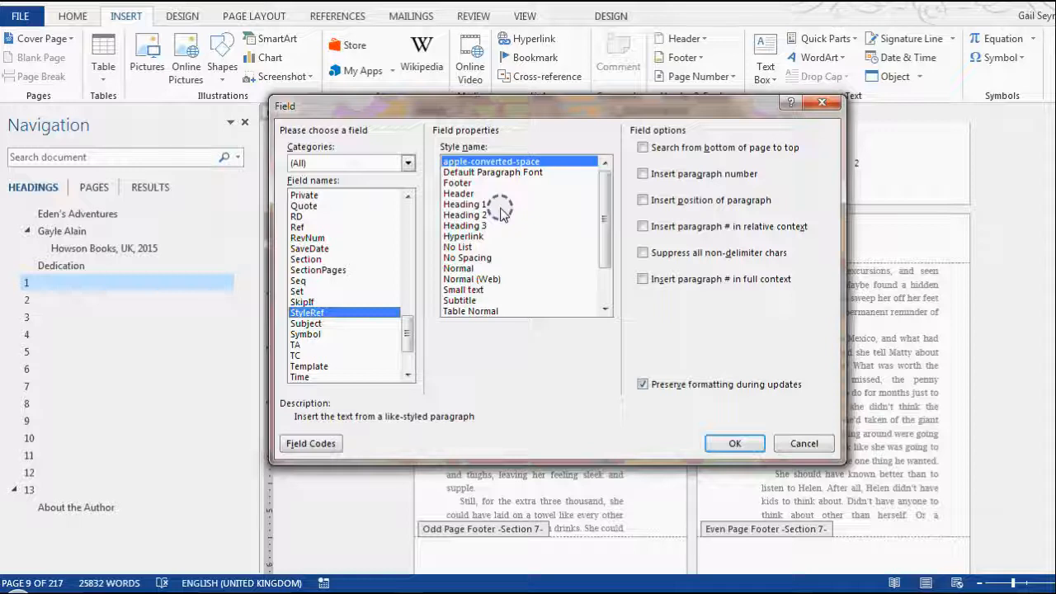
left_click_drag(606, 223, 605, 254)
left_click(478, 259)
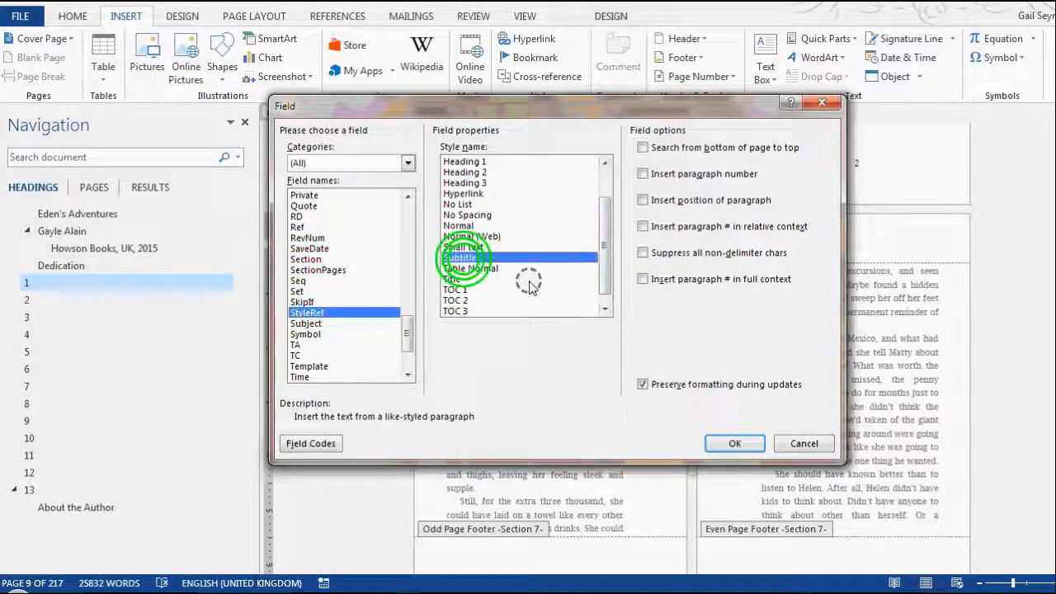
left_click(736, 445)
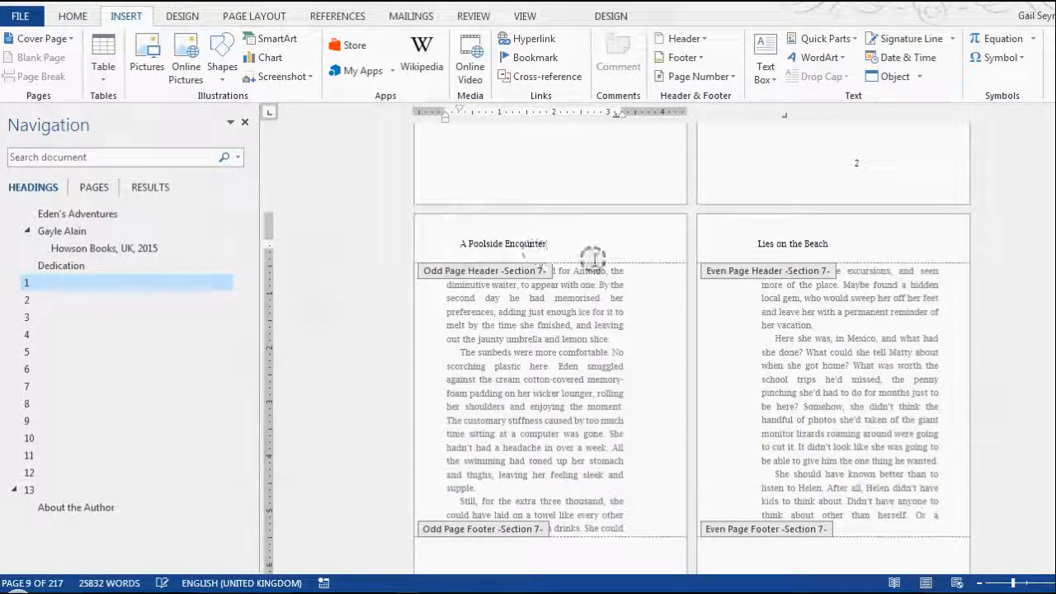
Step: Examine the odd and even page headers in chapters 1, 3, 4 and 5, including the chapter opening pages
scroll(594, 264, "up", 5)
scroll(594, 264, "down", 10)
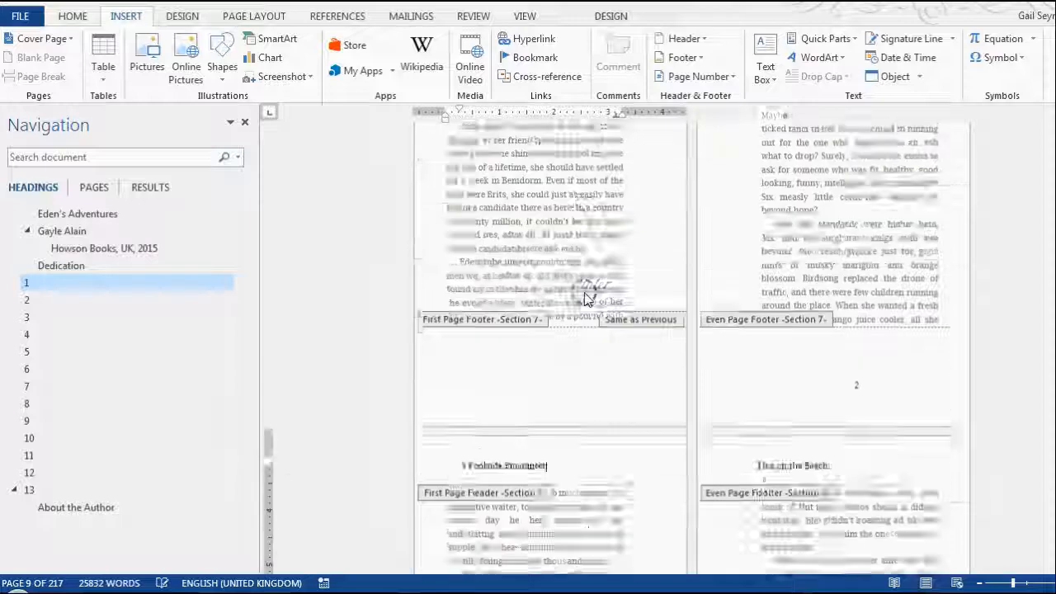
left_click(137, 316)
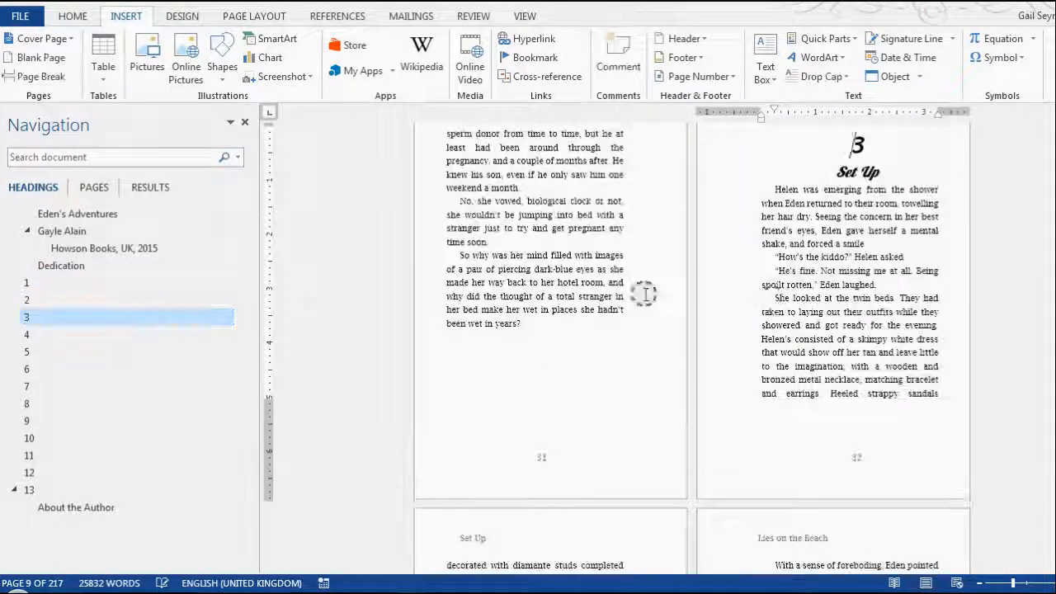
left_click(71, 351)
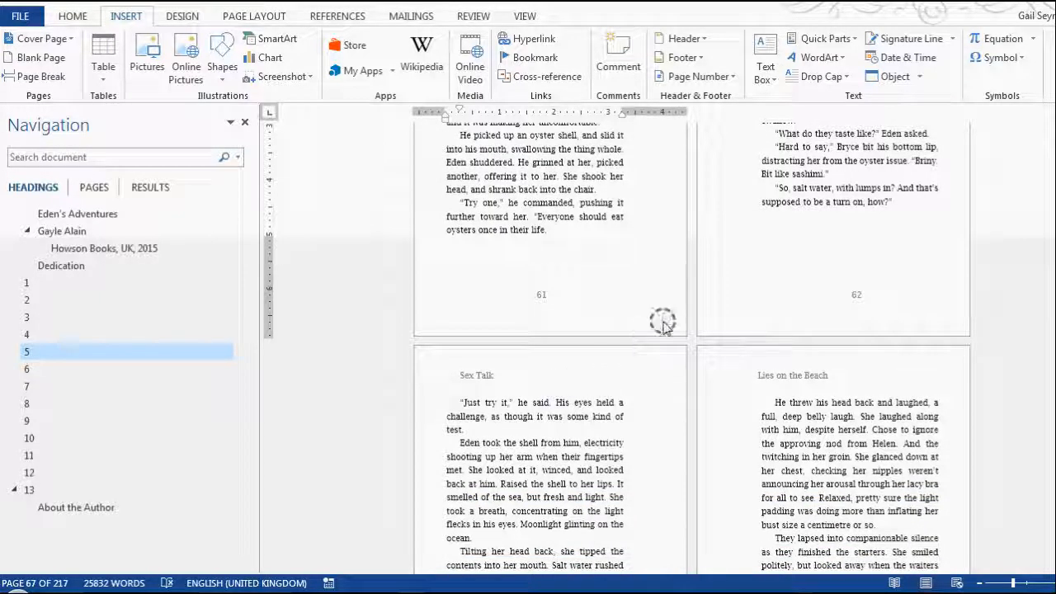
scroll(664, 320, "down", 2)
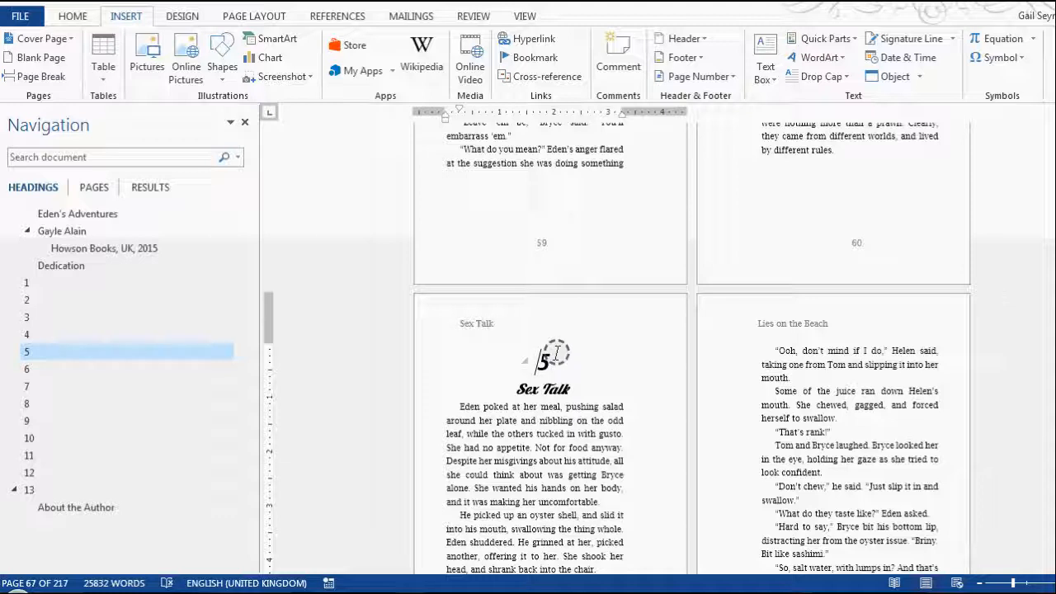
scroll(557, 353, "up", 15)
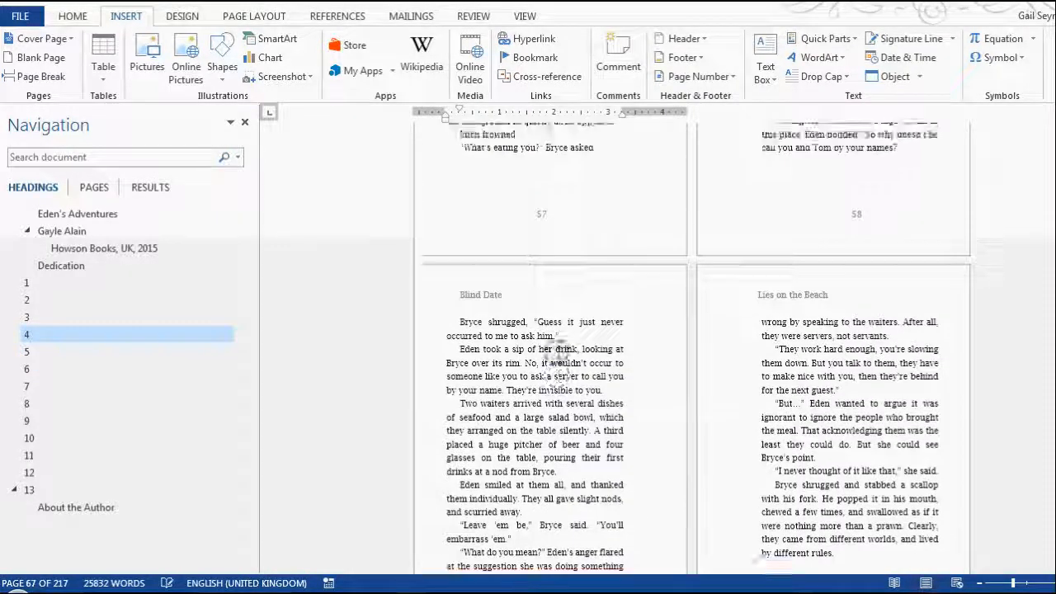
scroll(557, 353, "up", 4)
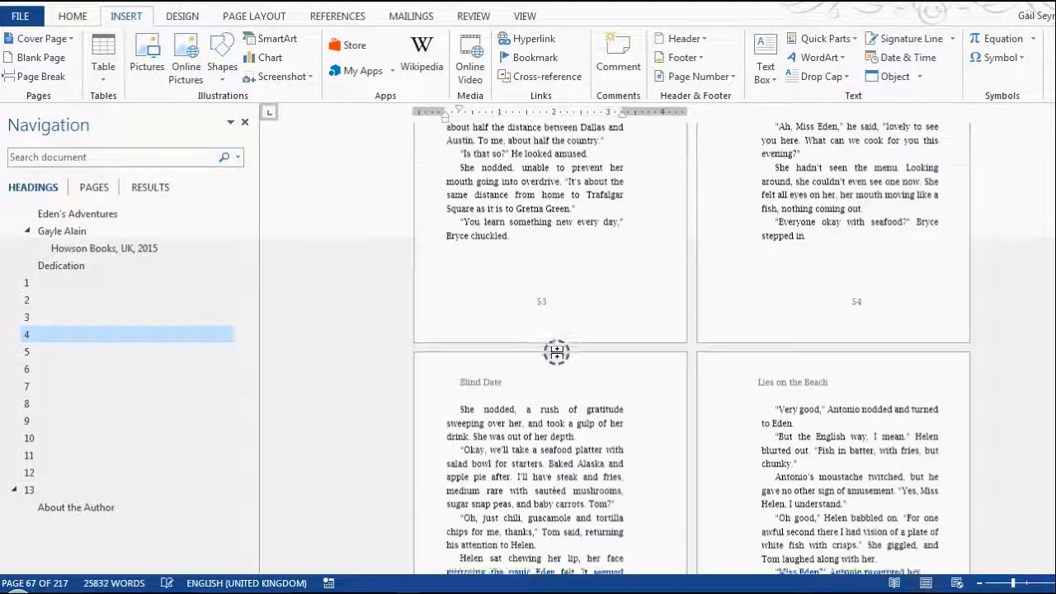
scroll(557, 351, "up", 10)
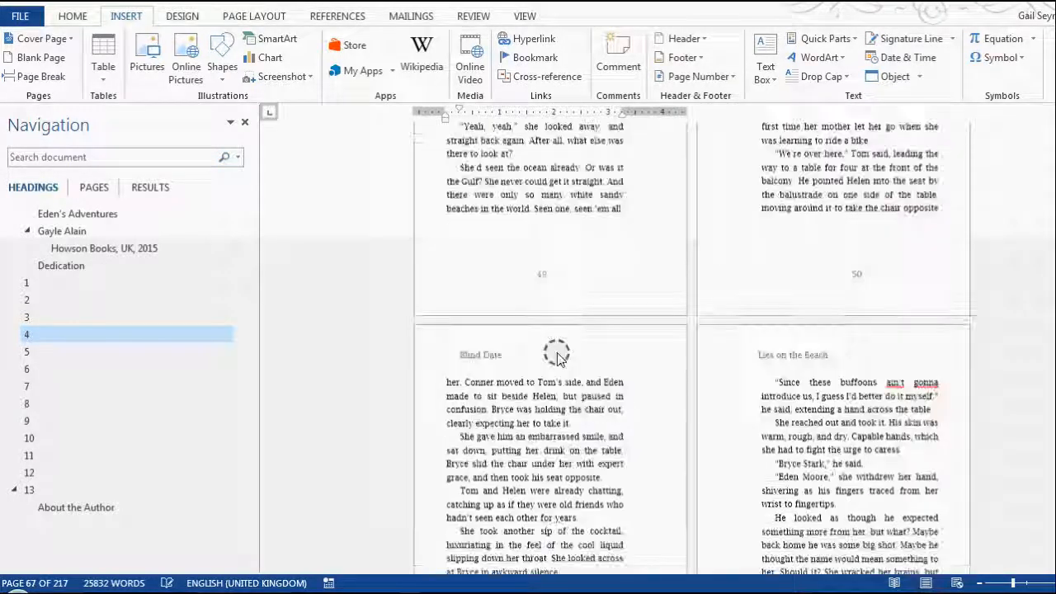
scroll(558, 351, "up", 10)
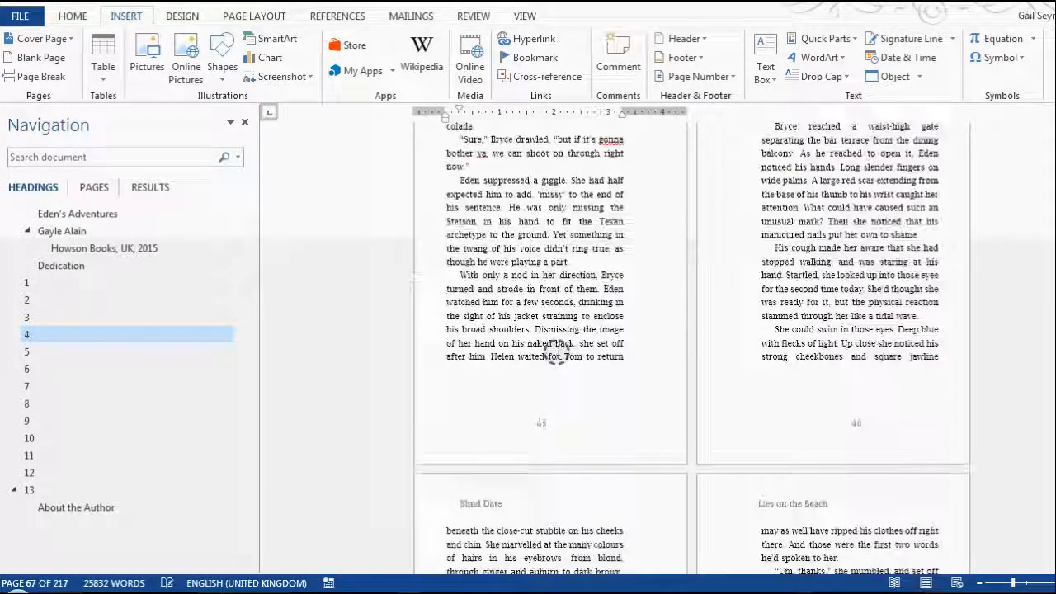
scroll(558, 351, "up", 5)
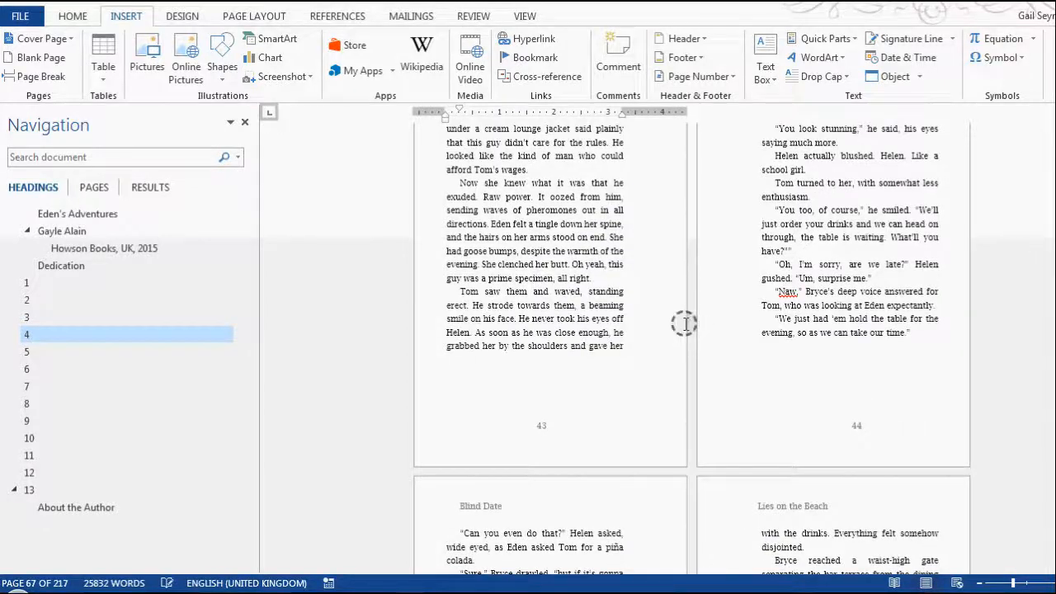
Step: Insert a Plain Number 2 page number at the bottom of the page in the Section 7 first page footer
scroll(685, 324, "up", 10)
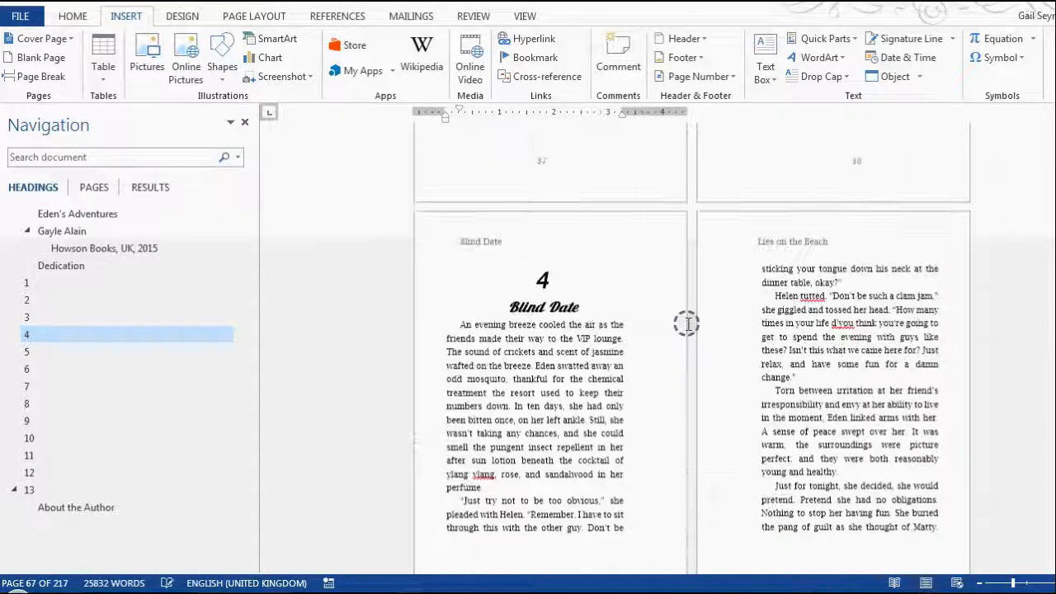
left_click_drag(1055, 209, 1054, 135)
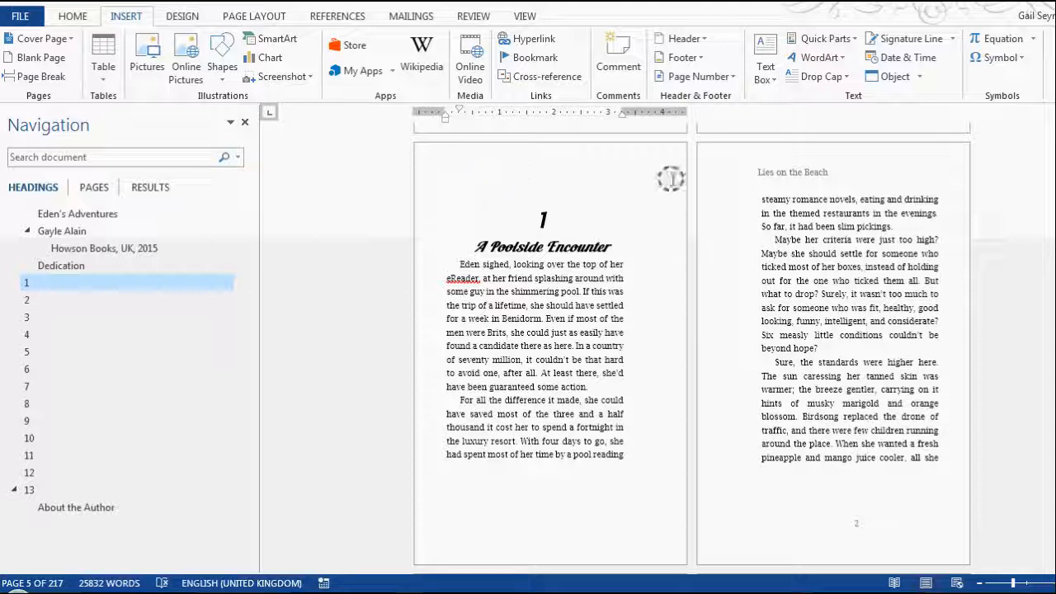
scroll(542, 365, "down", 3)
left_click(542, 365)
double_click(542, 365)
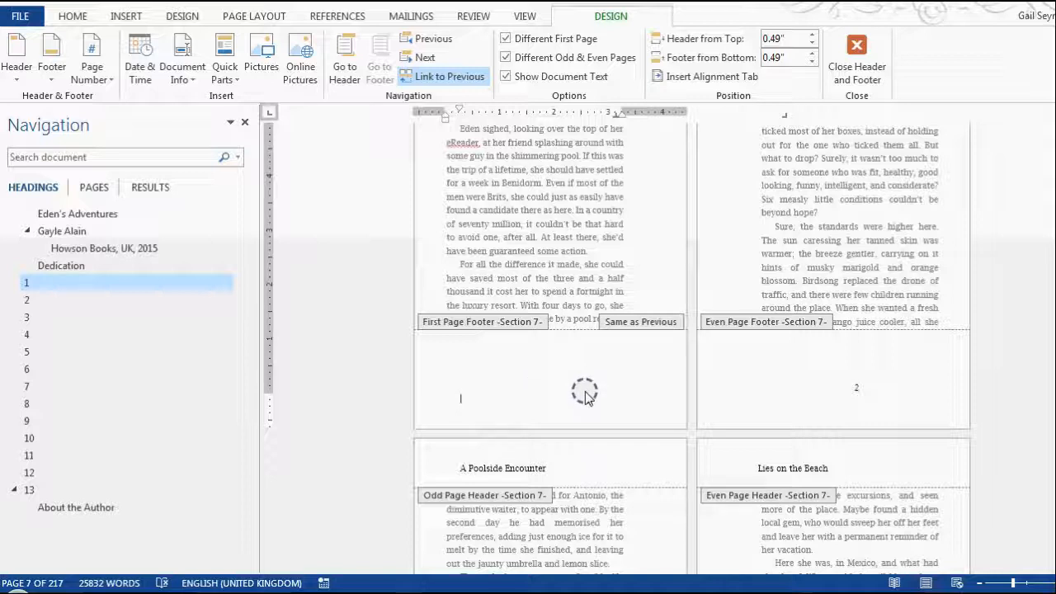
left_click(124, 17)
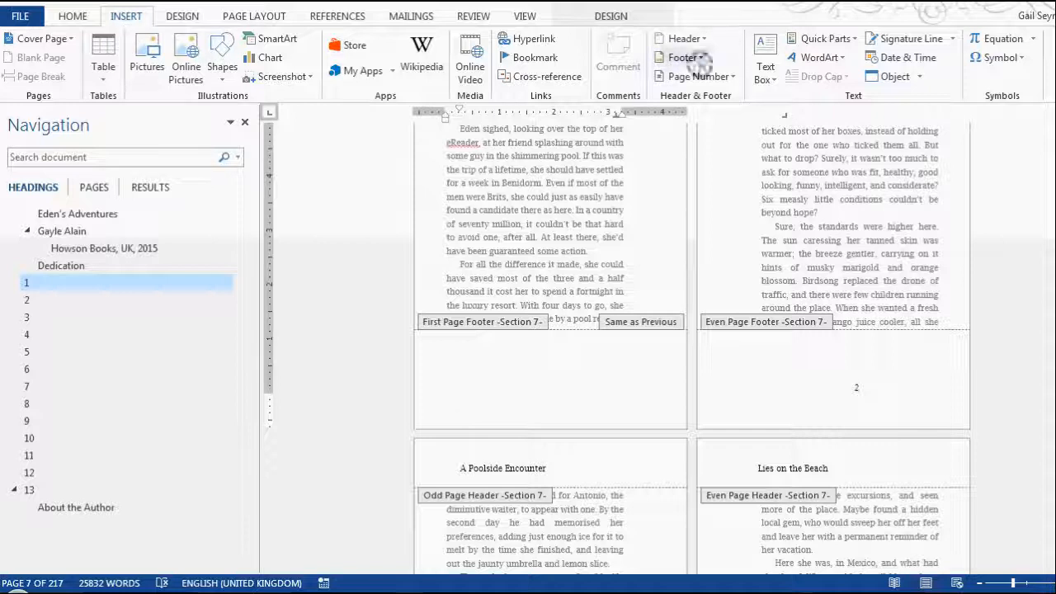
left_click(723, 76)
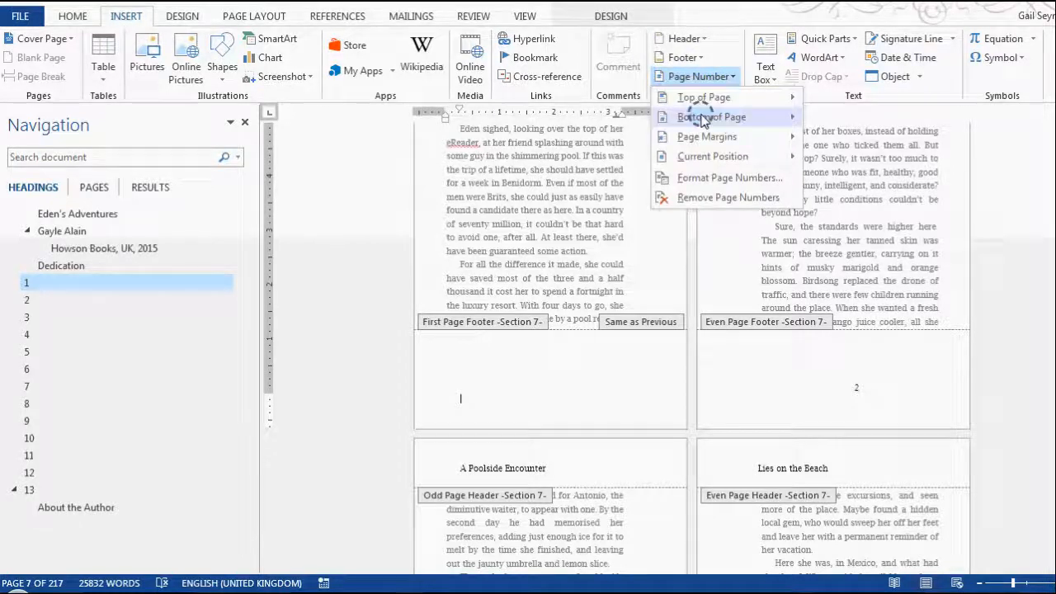
mouse_move(707, 116)
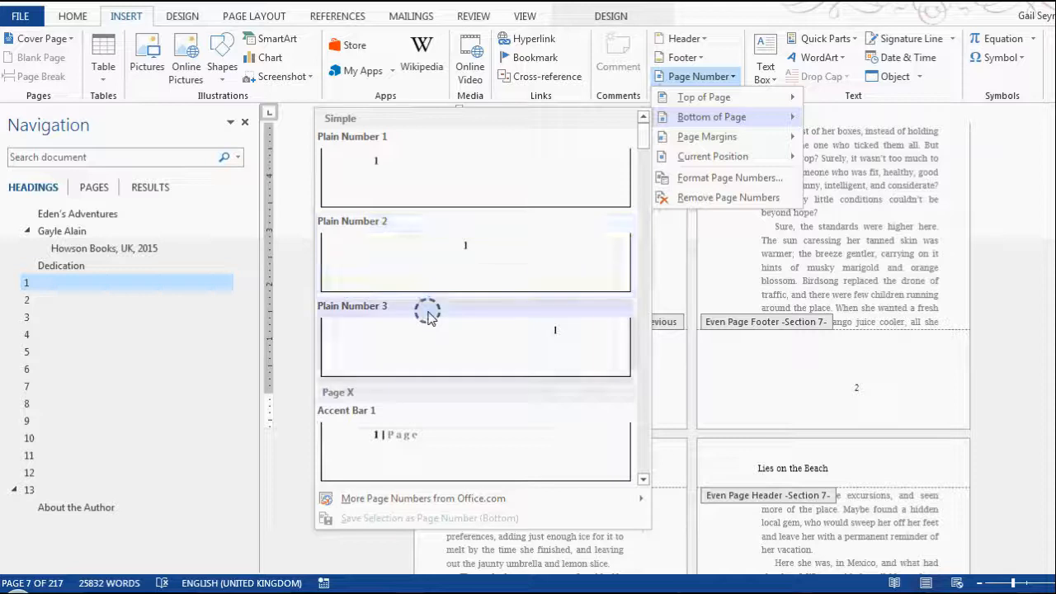
left_click(437, 250)
left_click(606, 380)
Step: Leave the footer and insert a Next Page section break before the chapter 2 heading, above "Baby Talk"
scroll(608, 375, "down", 10)
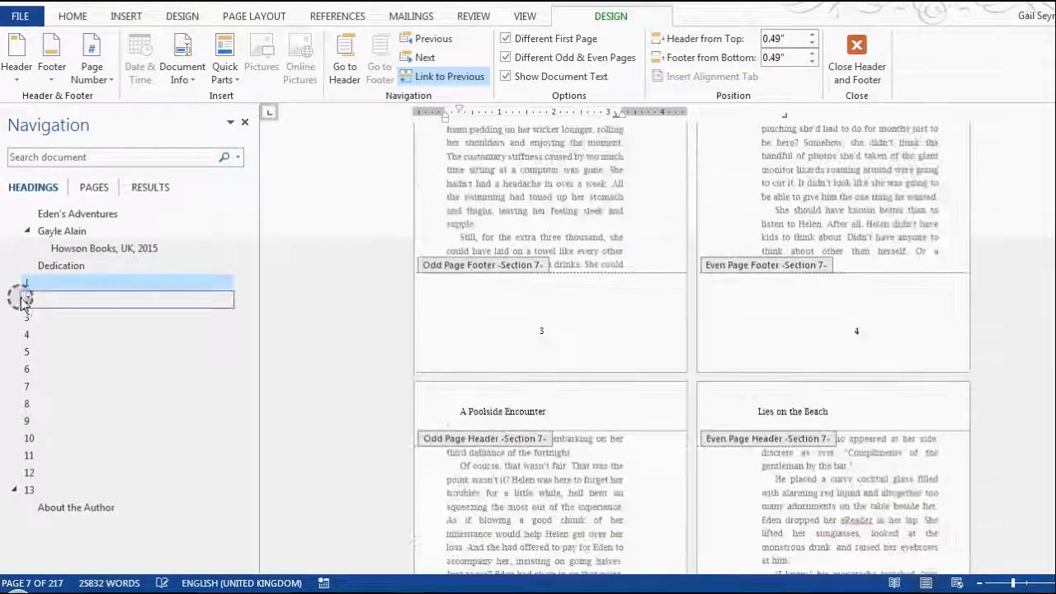
left_click(36, 303)
double_click(527, 501)
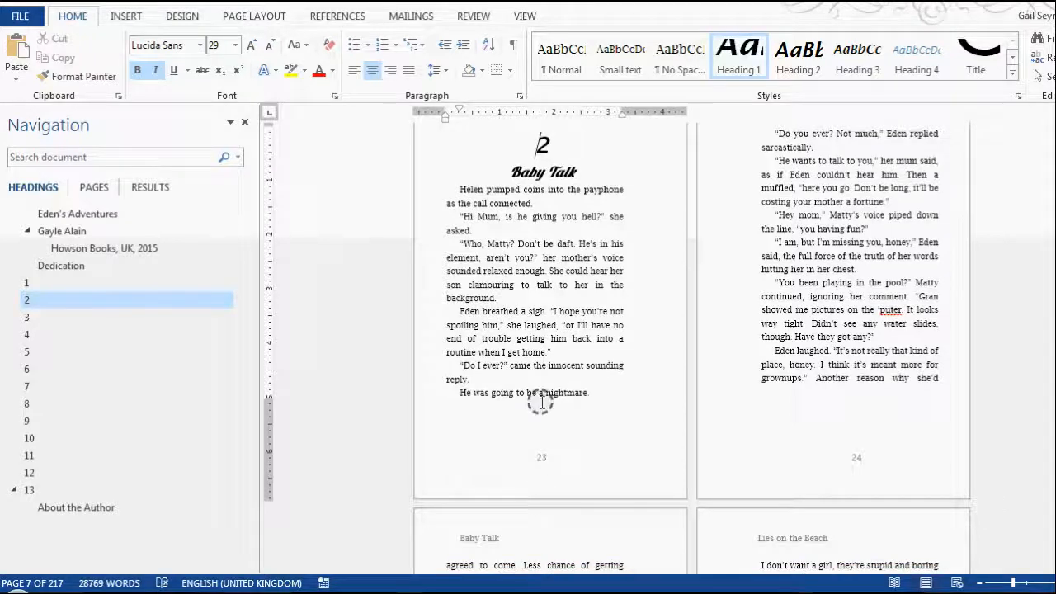
left_click(540, 402)
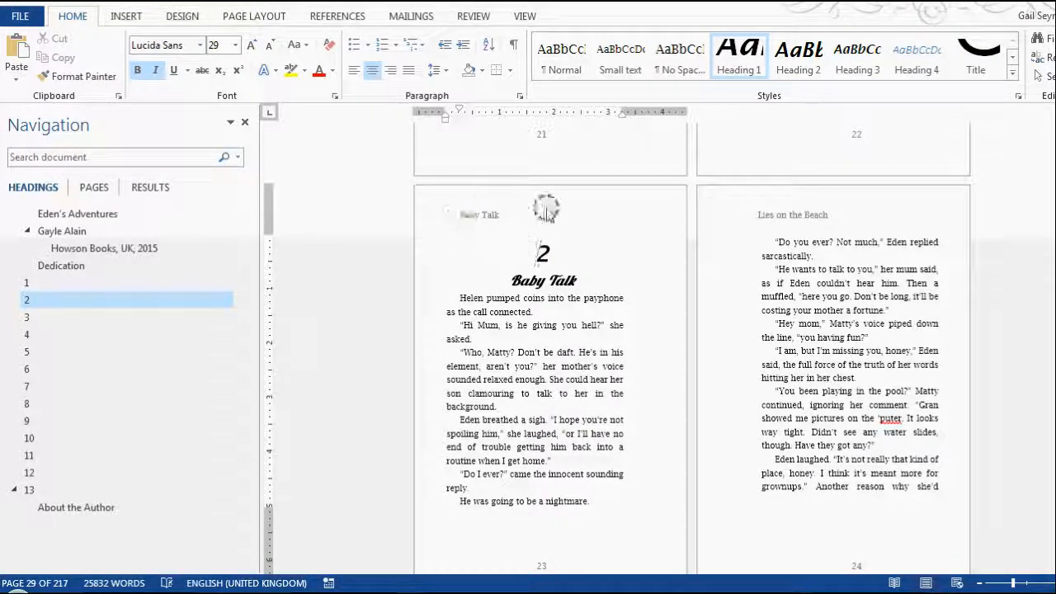
scroll(554, 239, "up", 5)
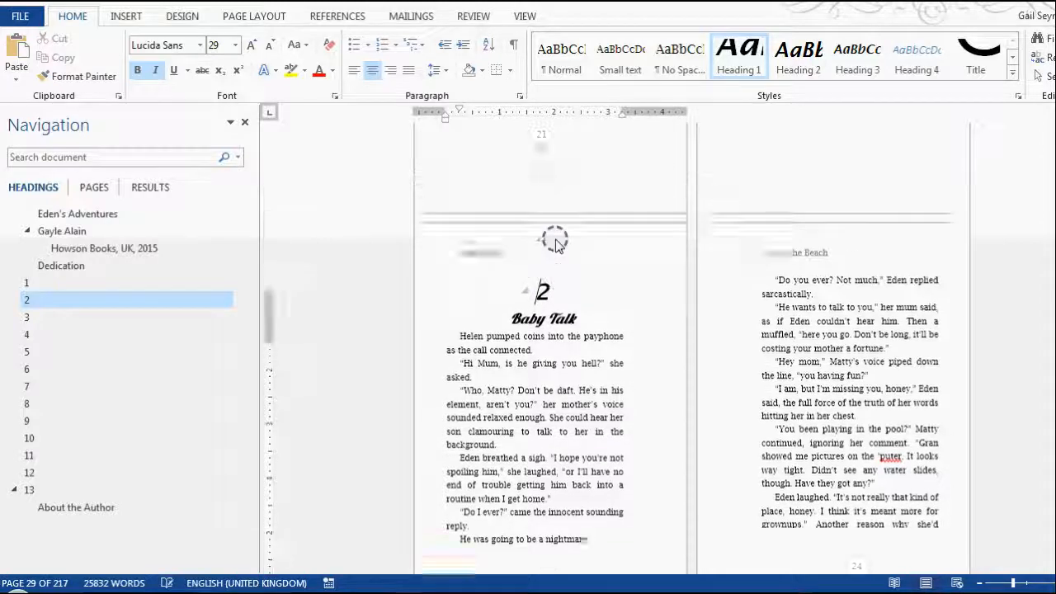
left_click(124, 16)
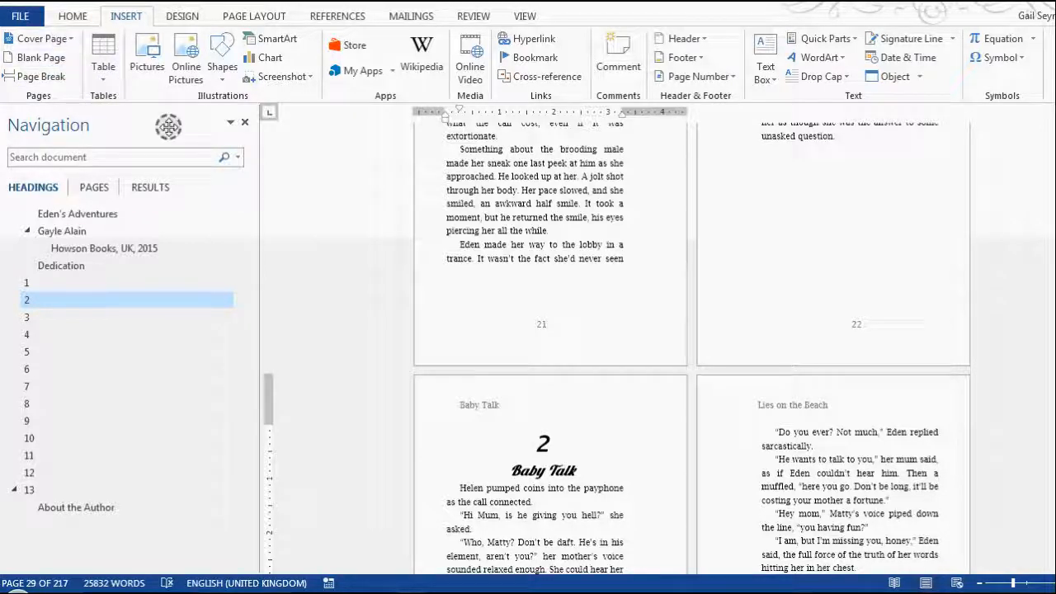
left_click(182, 17)
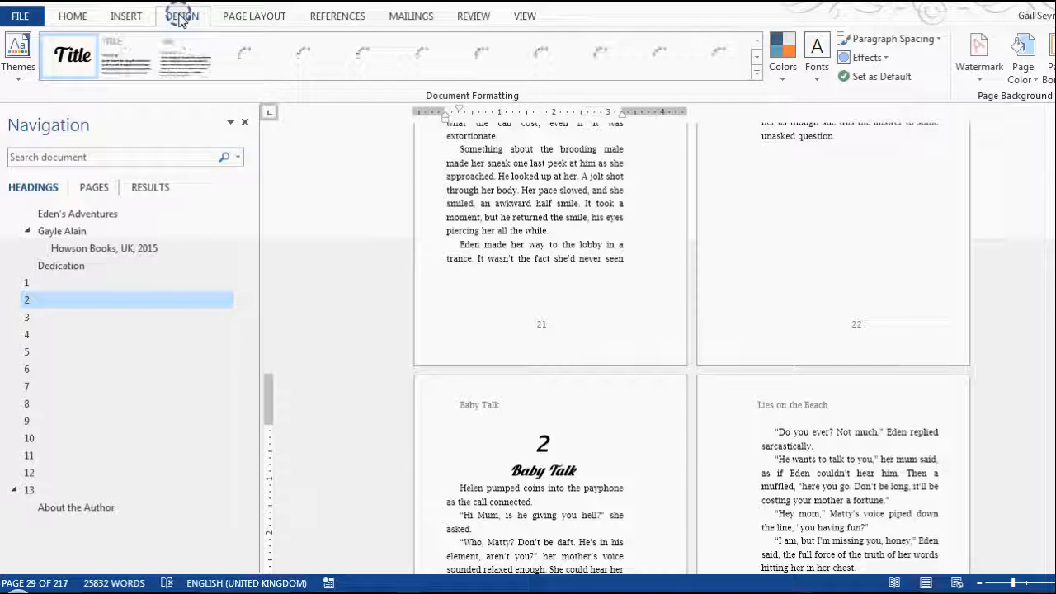
left_click(244, 17)
left_click(208, 40)
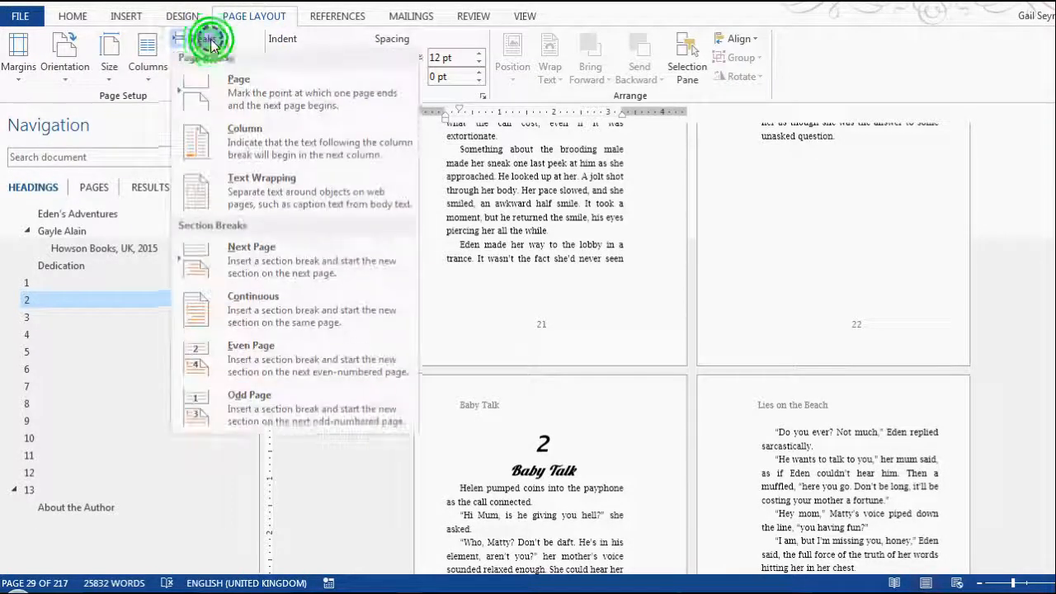
left_click(279, 264)
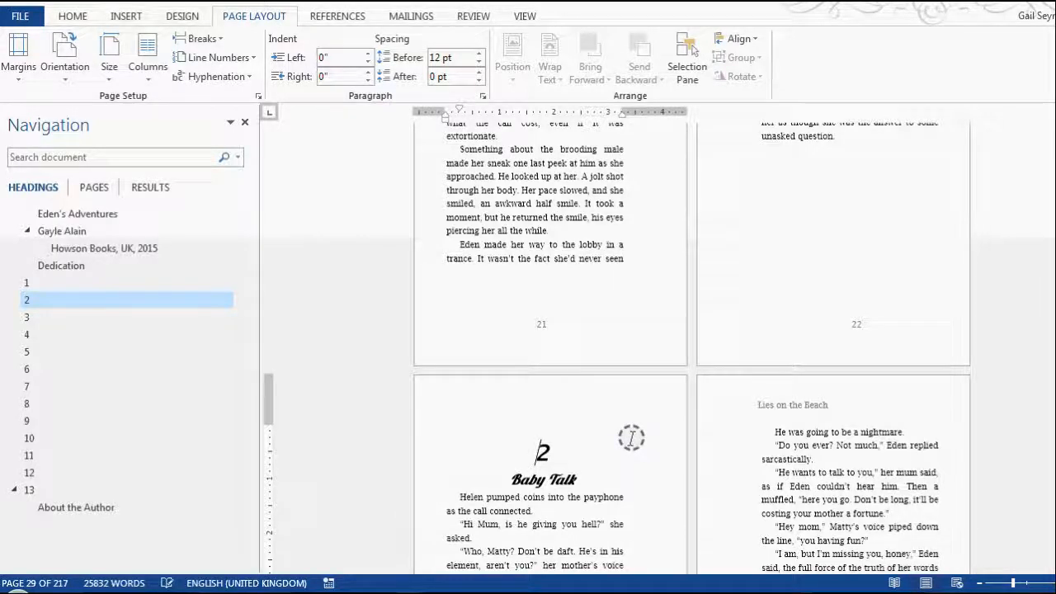
Step: Insert a Next Page section break before the chapter 3 heading, above "Set Up"
scroll(631, 437, "down", 10)
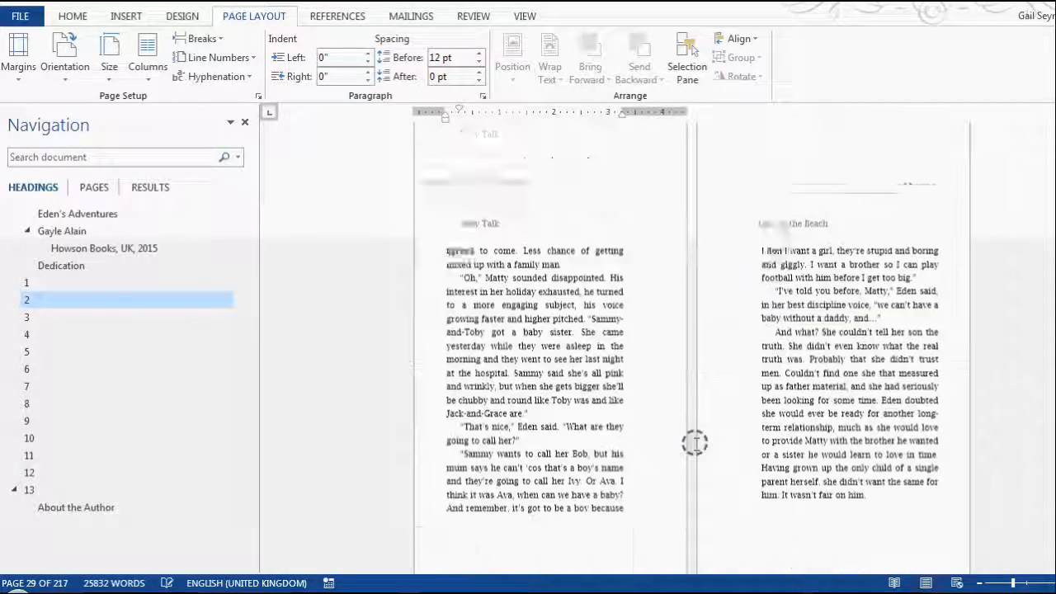
left_click(146, 318)
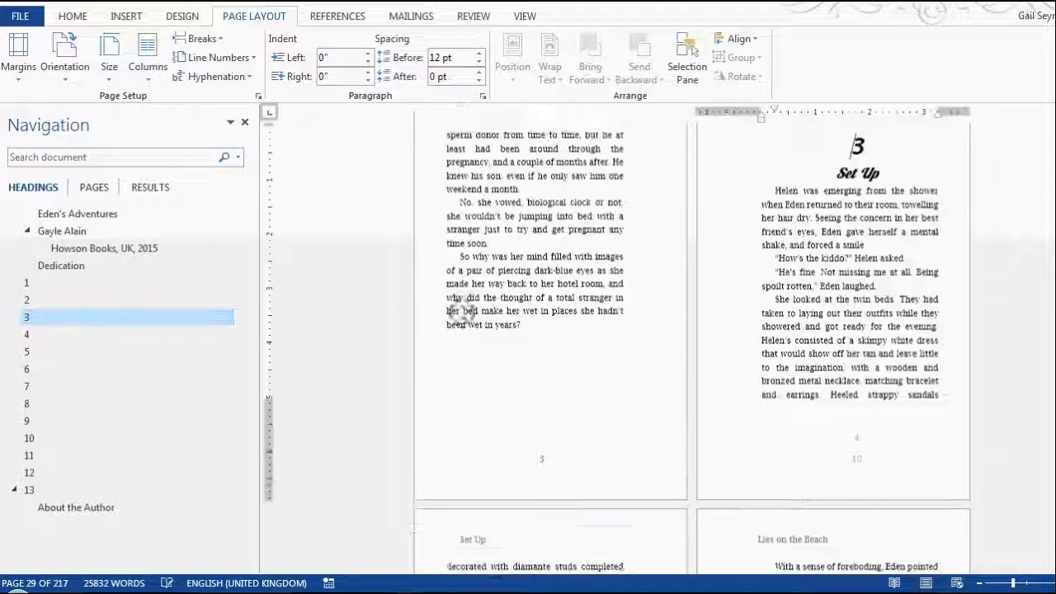
left_click(221, 43)
left_click(283, 260)
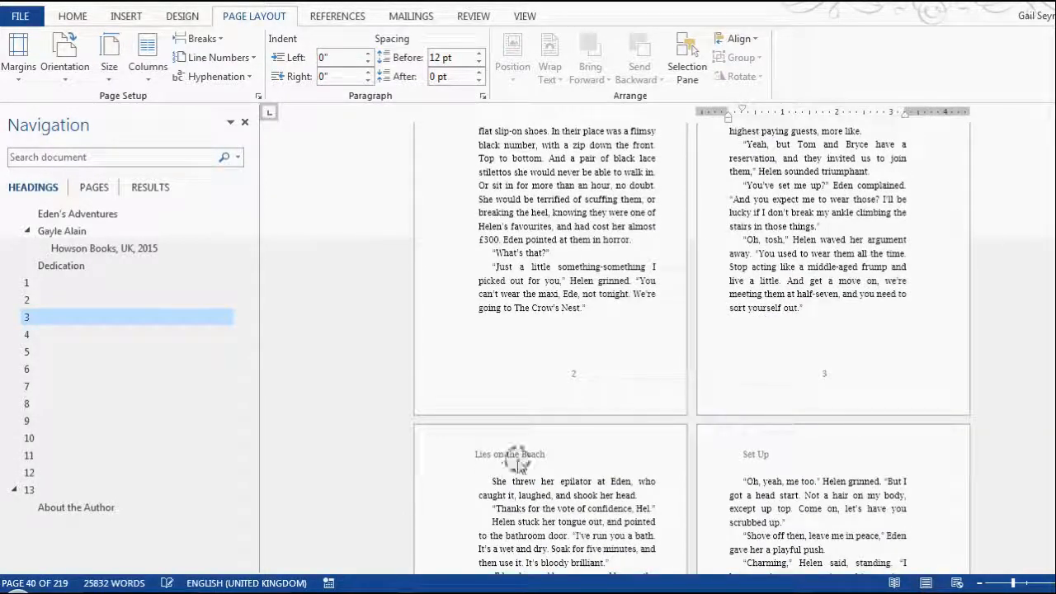
Step: Examine the running headers and page numbers through chapter 3 up to the start of chapter 4
scroll(843, 459, "down", 5)
scroll(843, 457, "down", 3)
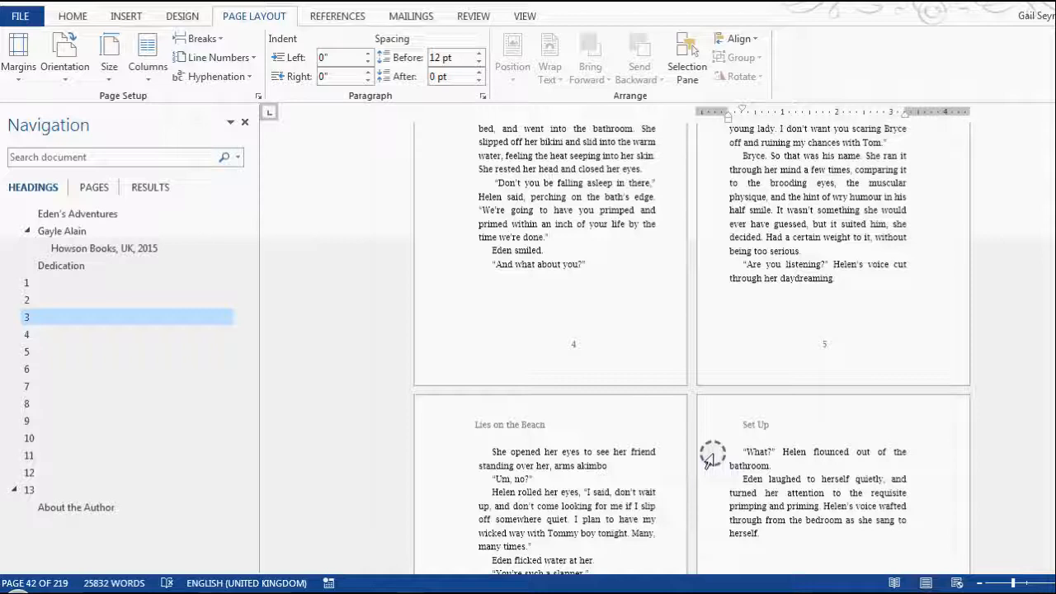
scroll(711, 455, "down", 5)
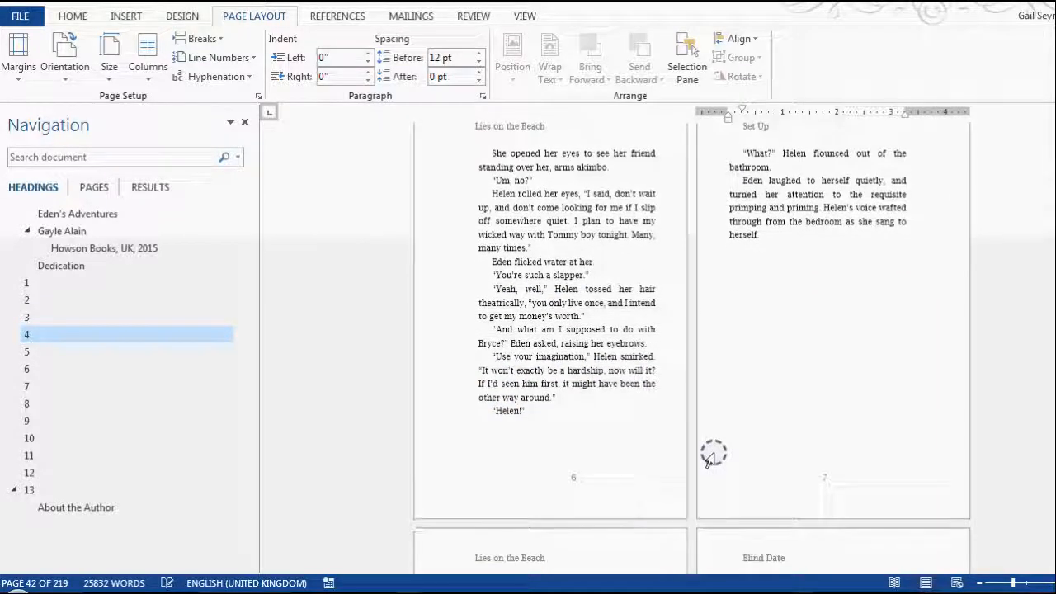